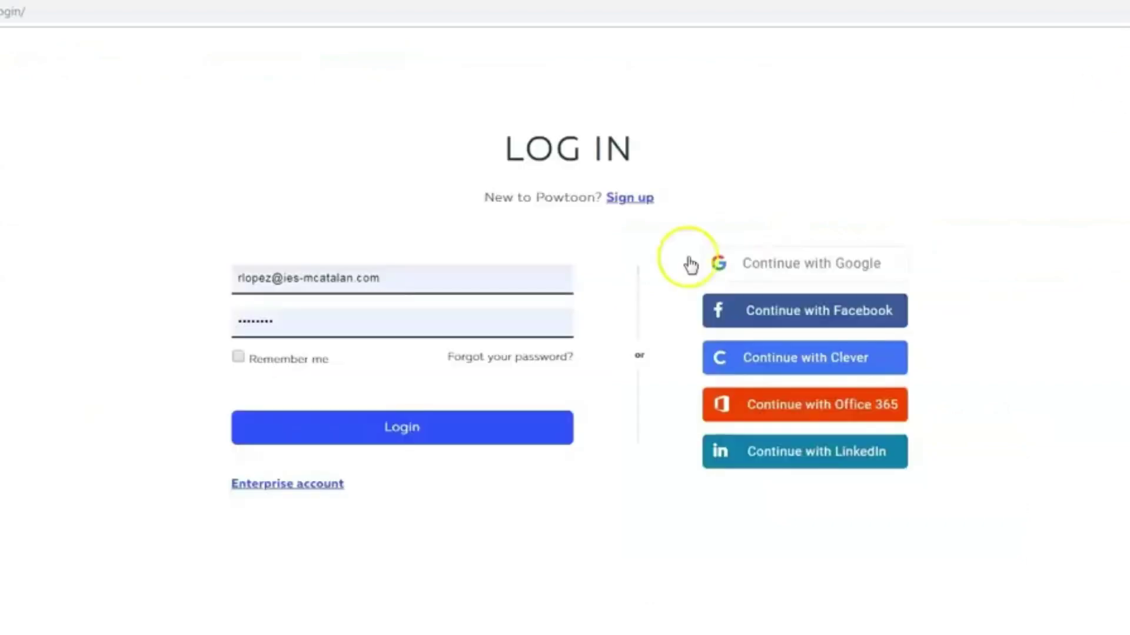
Step: Log in to Powtoon, preview the Book Report template, and start a blank Powtoon
{"action": "left_click", "coordinate": [353, 429]}
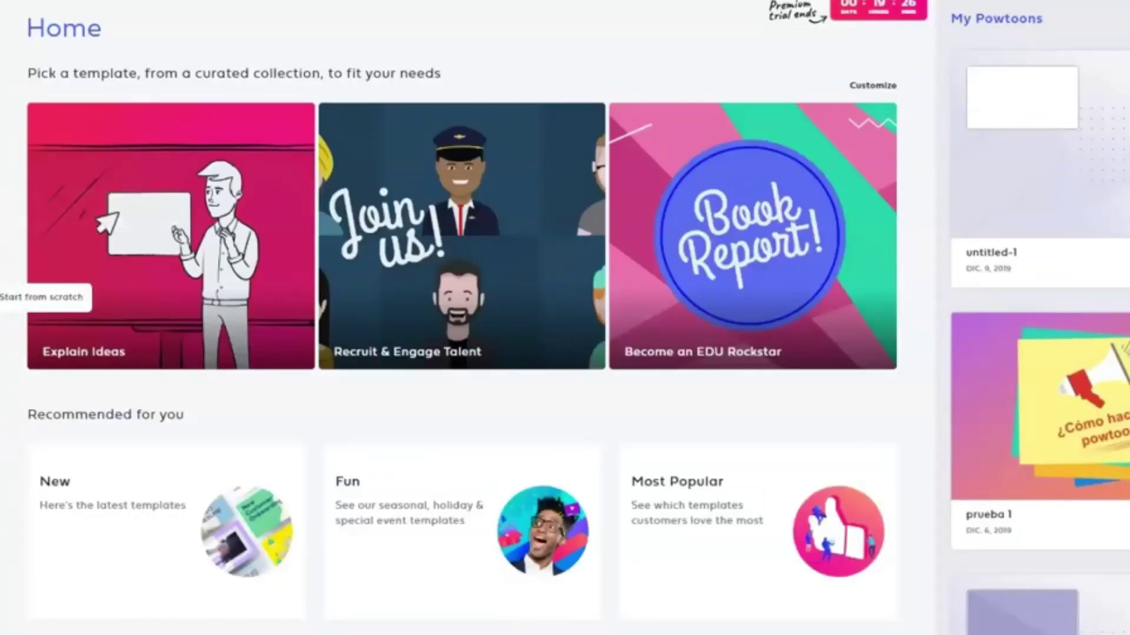
{"action": "left_click", "coordinate": [5, 209]}
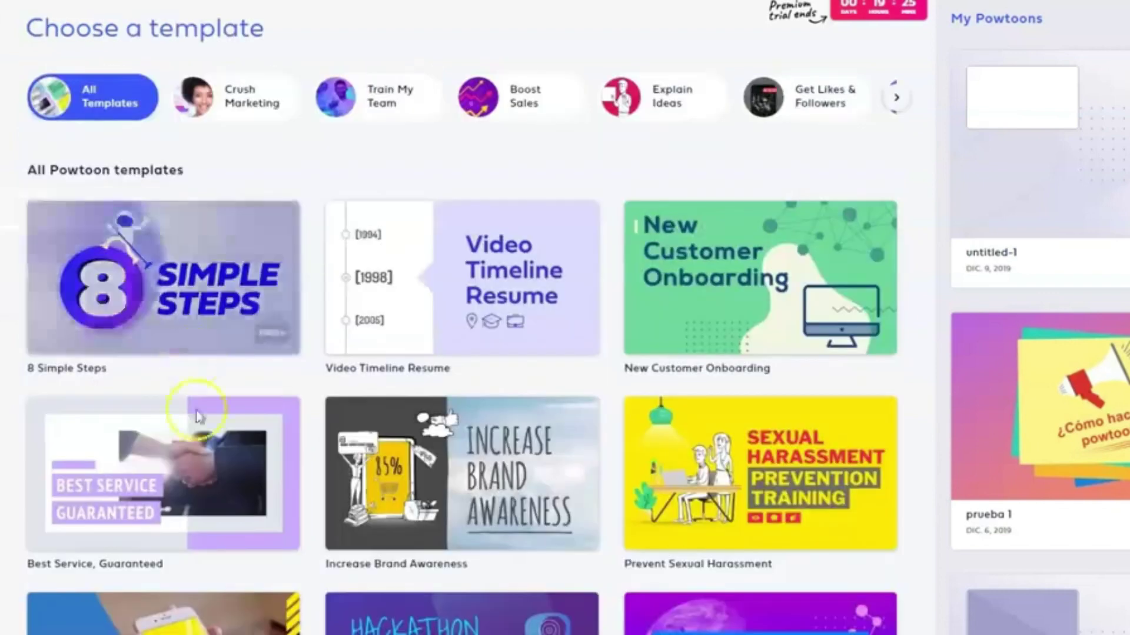
{"action": "scroll", "coordinate": [284, 340], "scroll_direction": "down", "scroll_amount": 5}
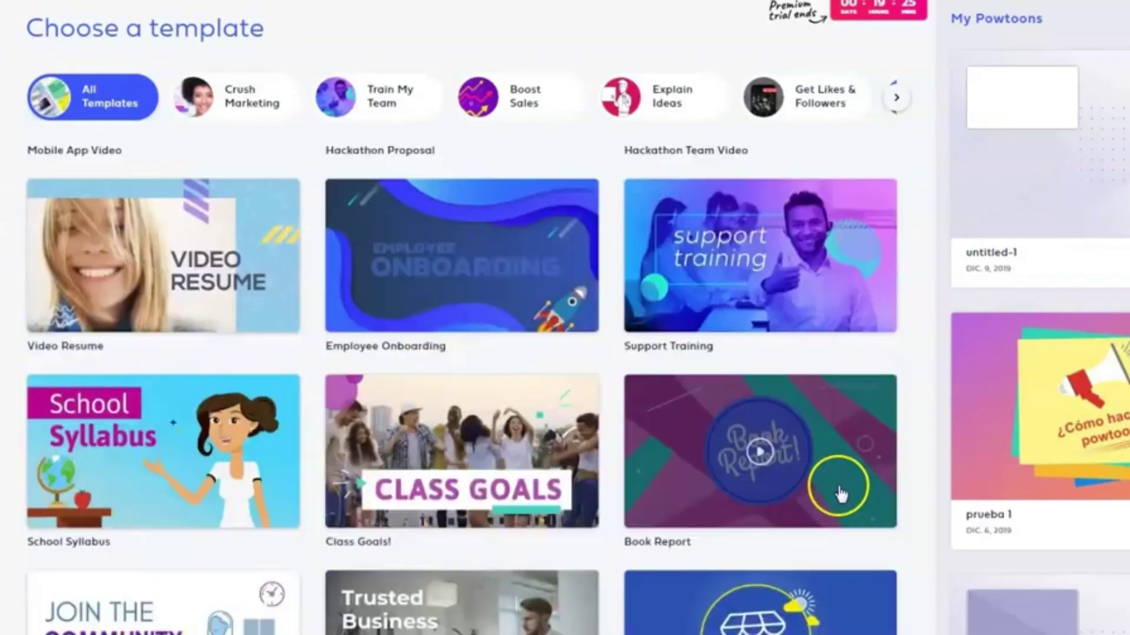
{"action": "left_click", "coordinate": [845, 479]}
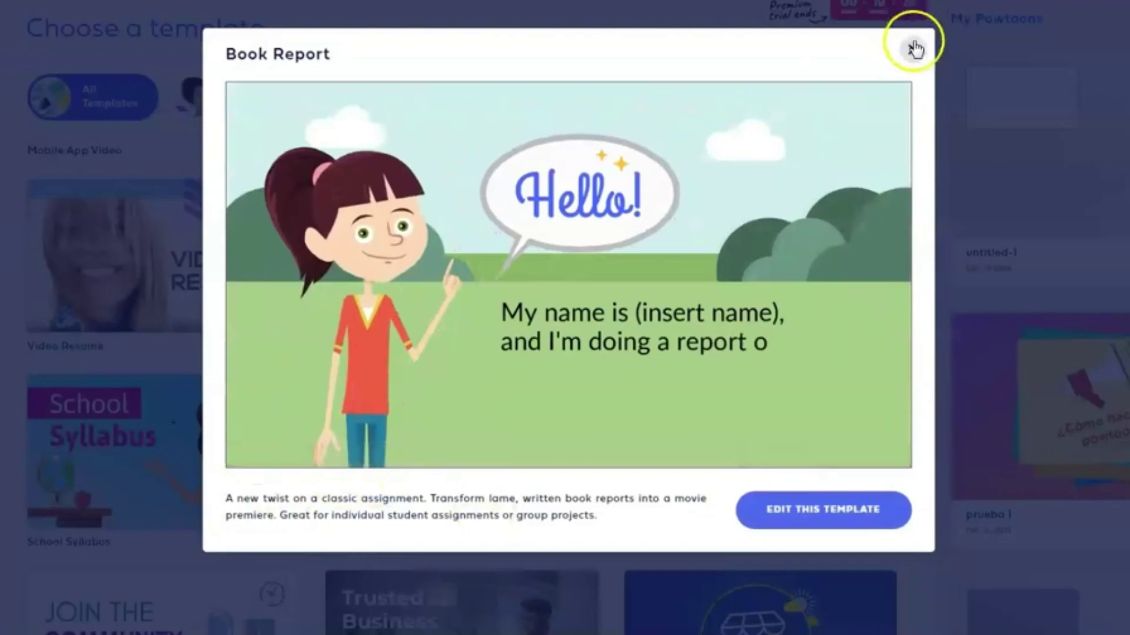
{"action": "left_click", "coordinate": [914, 49]}
{"action": "left_click", "coordinate": [5, 297]}
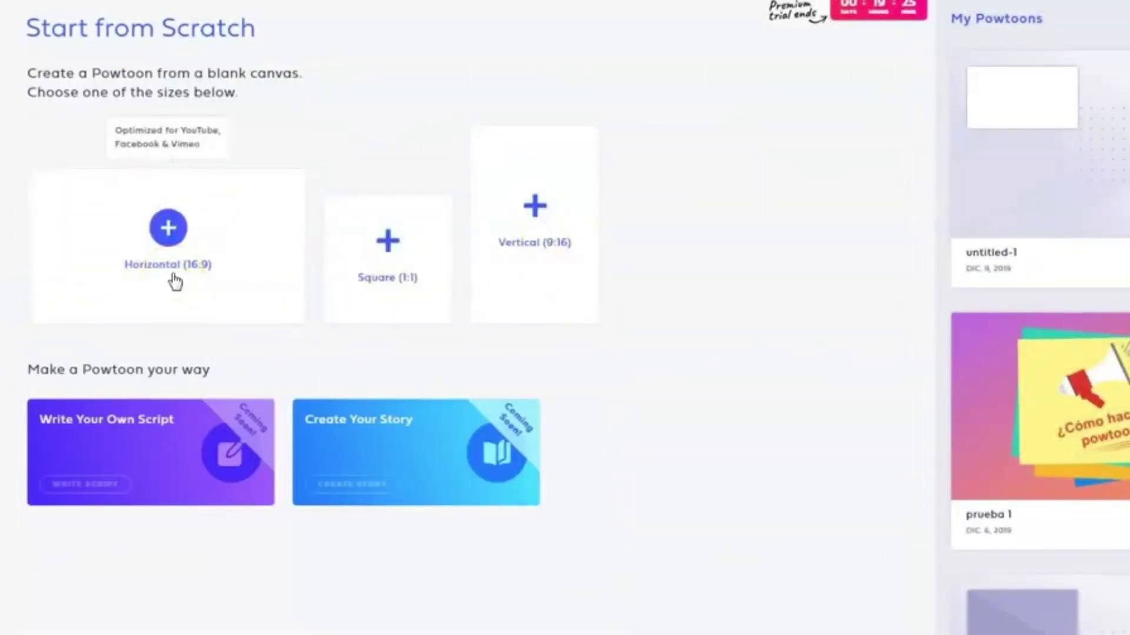
Step: Create a horizontal 16:9 scene with a teal solid colour background
{"action": "left_click", "coordinate": [175, 281]}
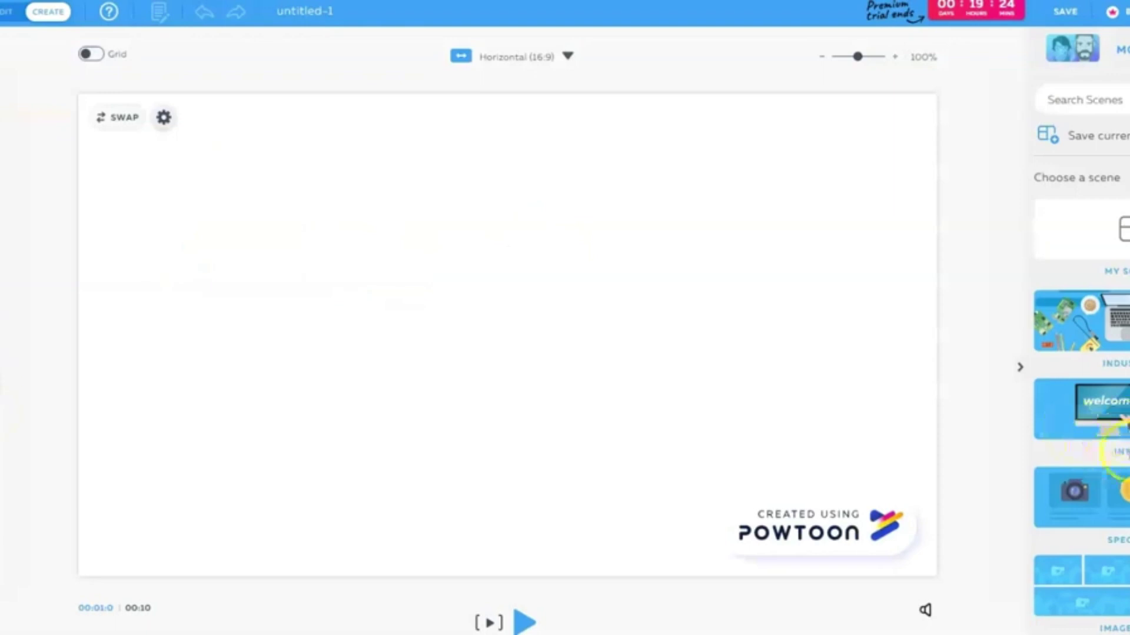
{"action": "scroll", "coordinate": [1123, 464], "scroll_direction": "down", "scroll_amount": 1}
{"action": "scroll", "coordinate": [1125, 349], "scroll_direction": "down", "scroll_amount": 3}
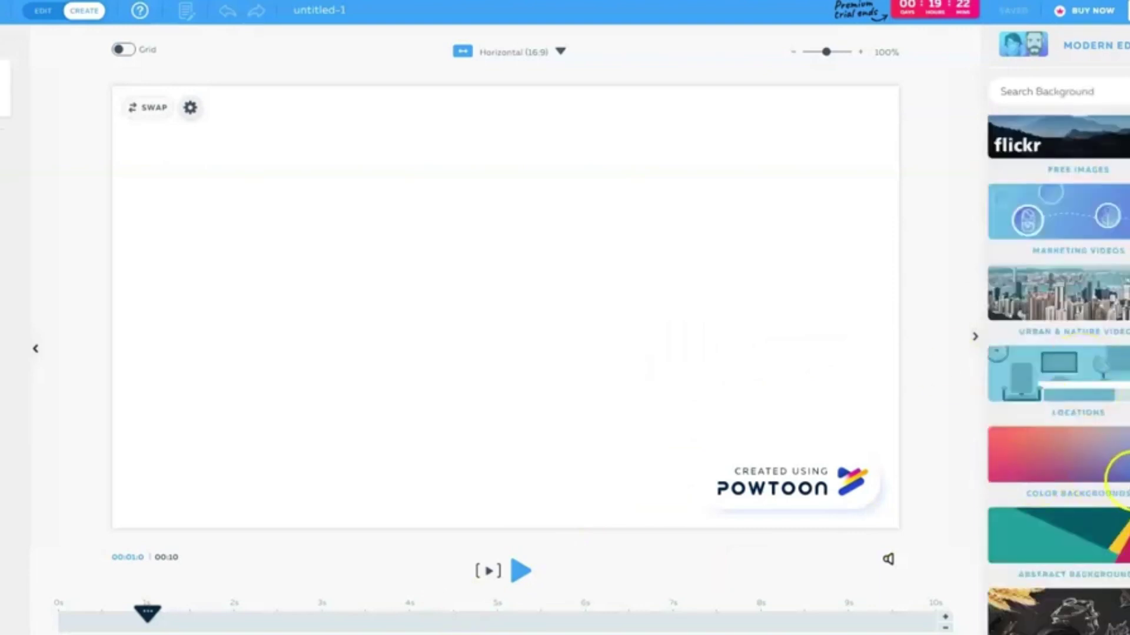
{"action": "left_click", "coordinate": [1117, 473]}
{"action": "left_click", "coordinate": [1031, 327]}
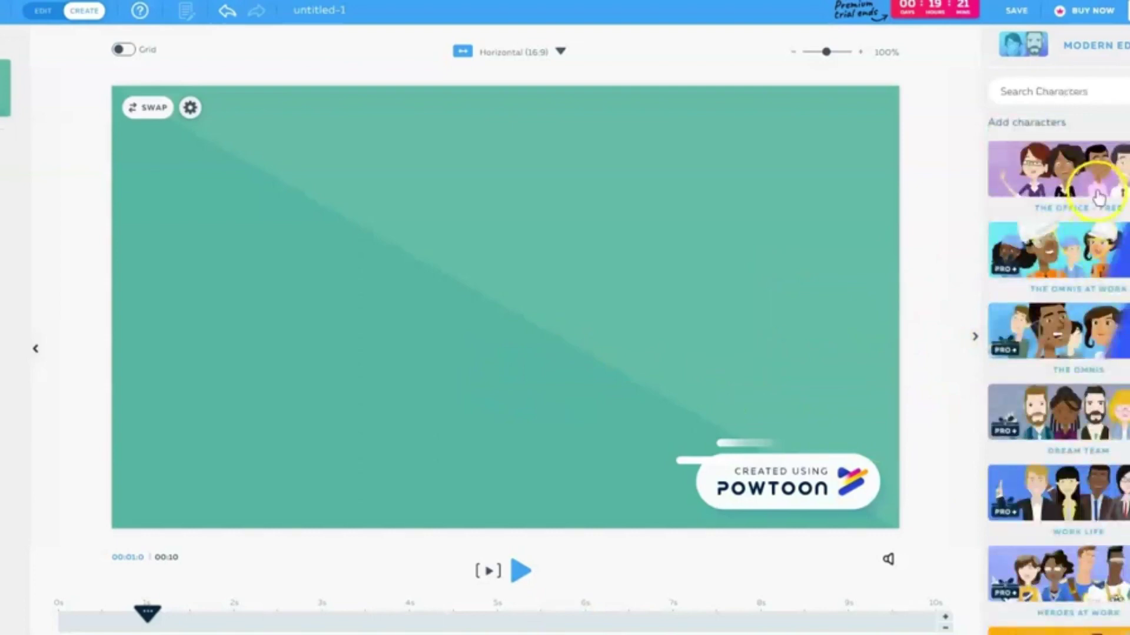
{"action": "scroll", "coordinate": [1059, 353], "scroll_direction": "down", "scroll_amount": 5}
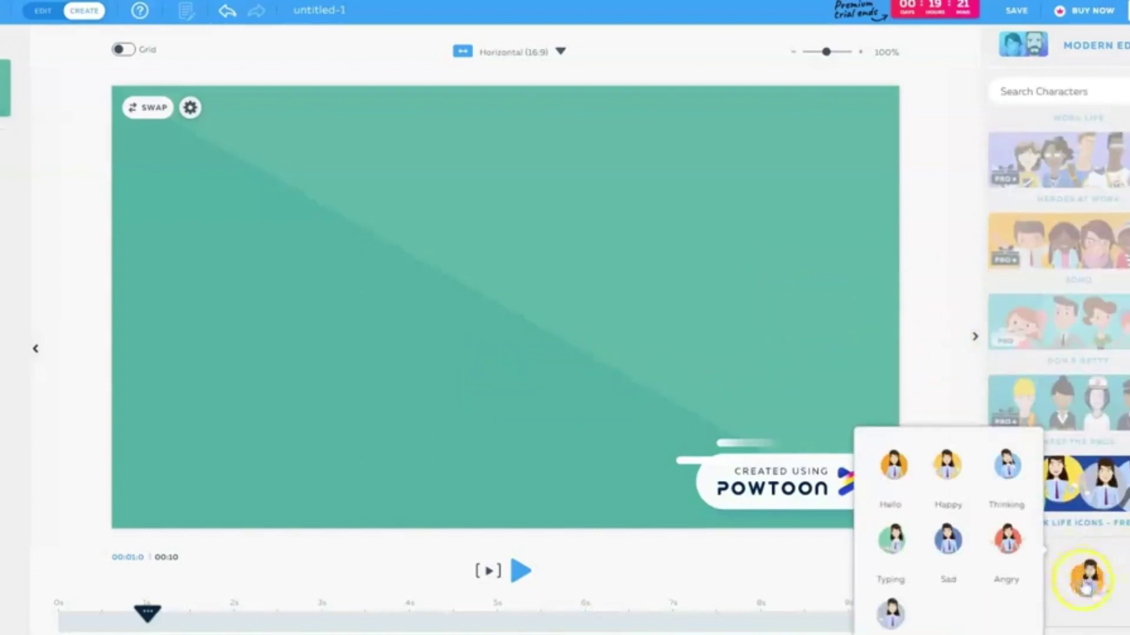
Step: Place the waving woman top-left and the waving man upper right, enlarging both
{"action": "left_click_drag", "start_coordinate": [896, 476], "coordinate": [323, 244]}
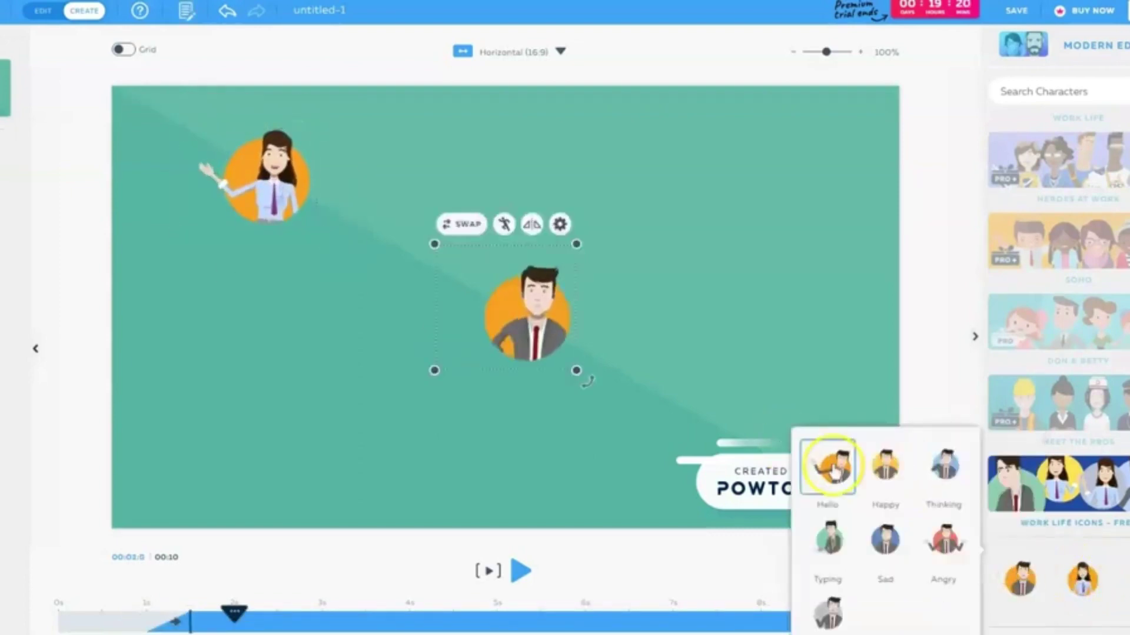
{"action": "left_click_drag", "start_coordinate": [830, 467], "coordinate": [733, 299]}
{"action": "left_click", "coordinate": [264, 176]}
{"action": "left_click_drag", "start_coordinate": [303, 232], "coordinate": [371, 270]}
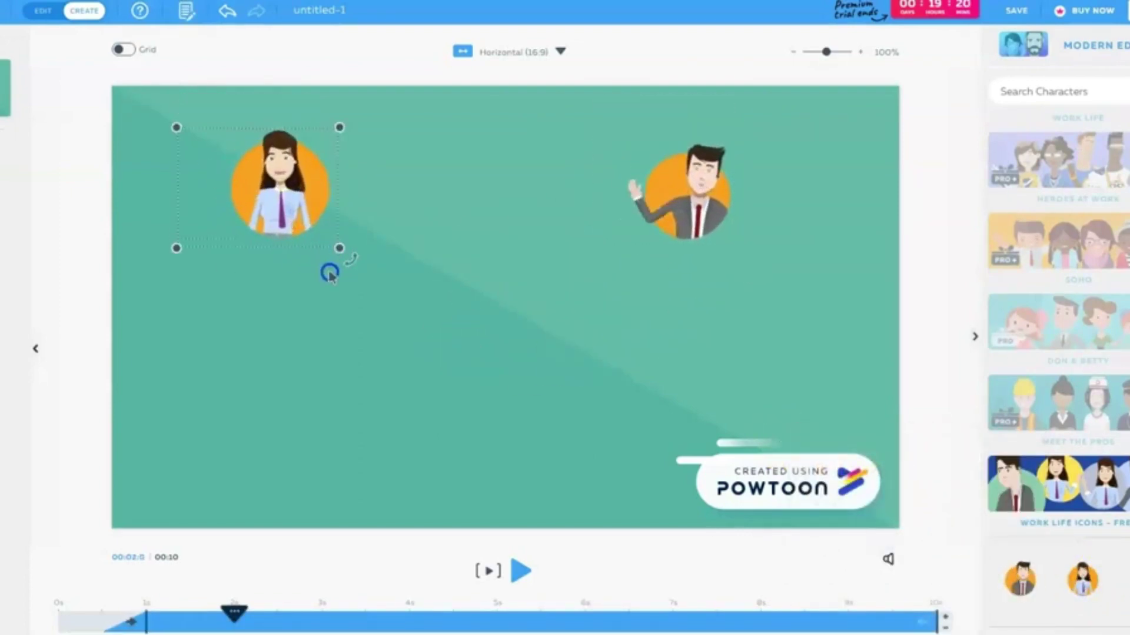
{"action": "left_click", "coordinate": [689, 189]}
{"action": "left_click_drag", "start_coordinate": [736, 248], "coordinate": [791, 287]}
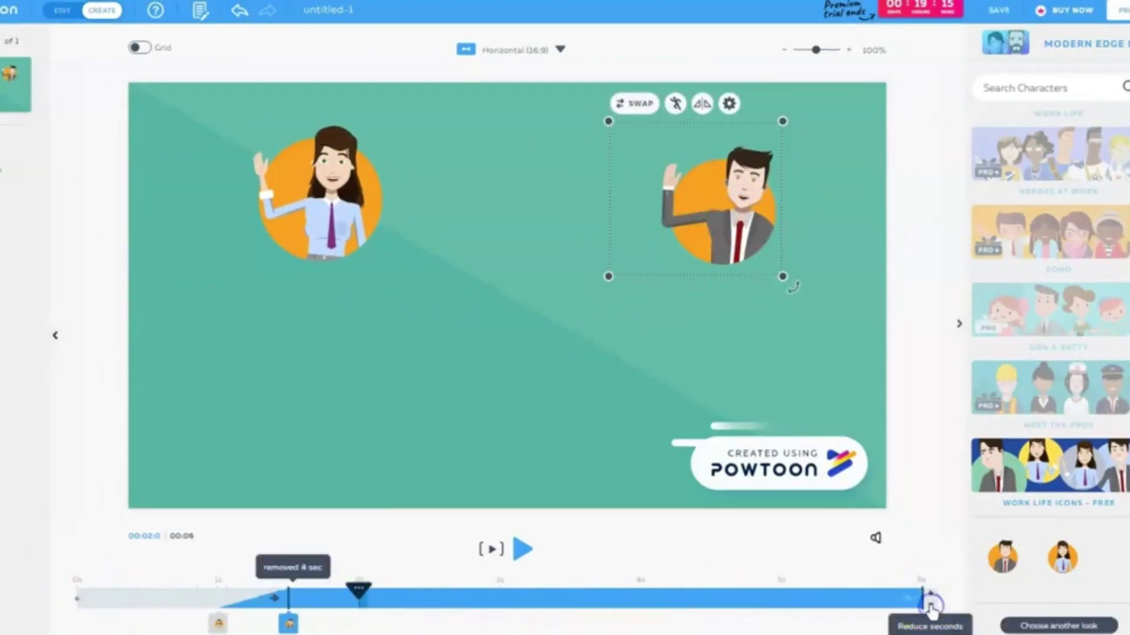
Step: Lengthen the scene, make the man appear earlier, and preview the animation
{"action": "left_click", "coordinate": [931, 597]}
{"action": "left_click", "coordinate": [931, 597]}
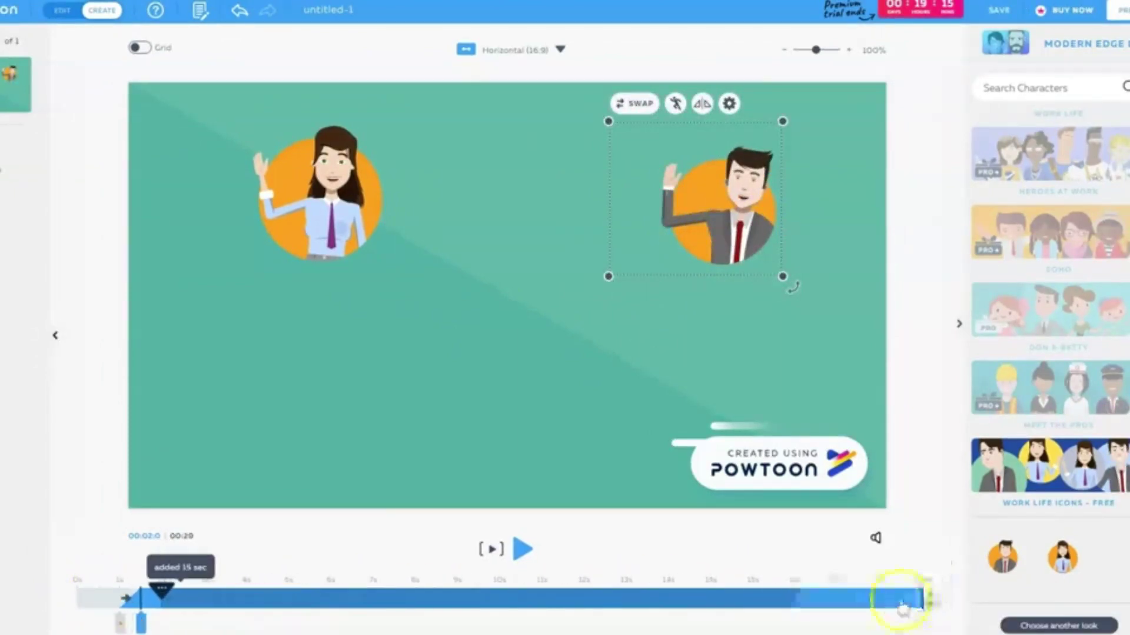
{"action": "left_click", "coordinate": [245, 625]}
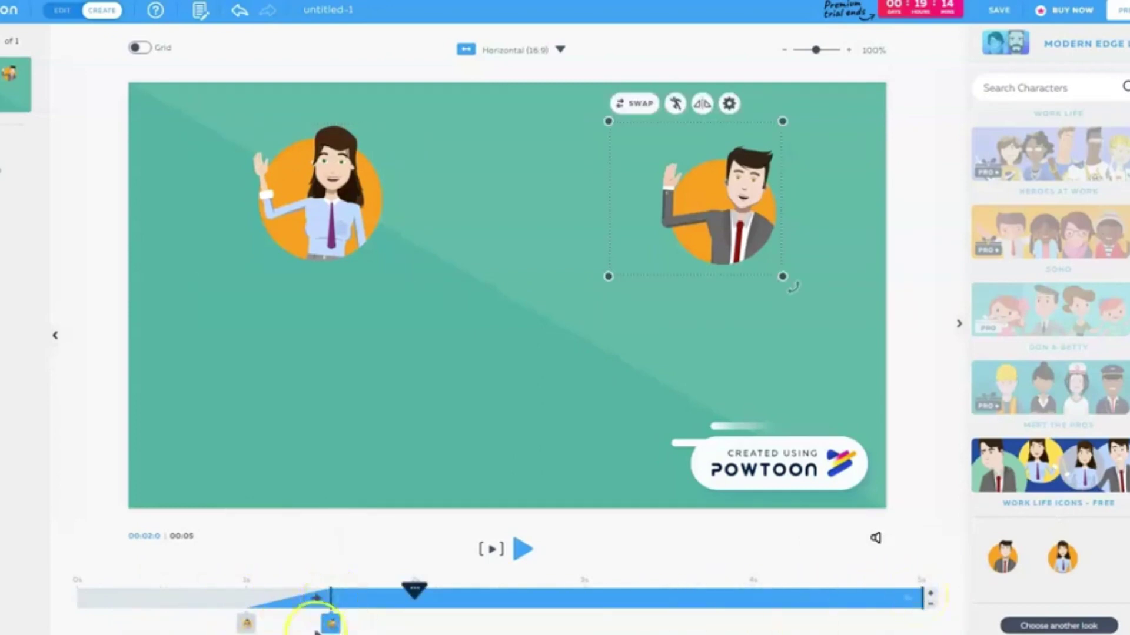
{"action": "left_click_drag", "start_coordinate": [325, 625], "coordinate": [250, 601]}
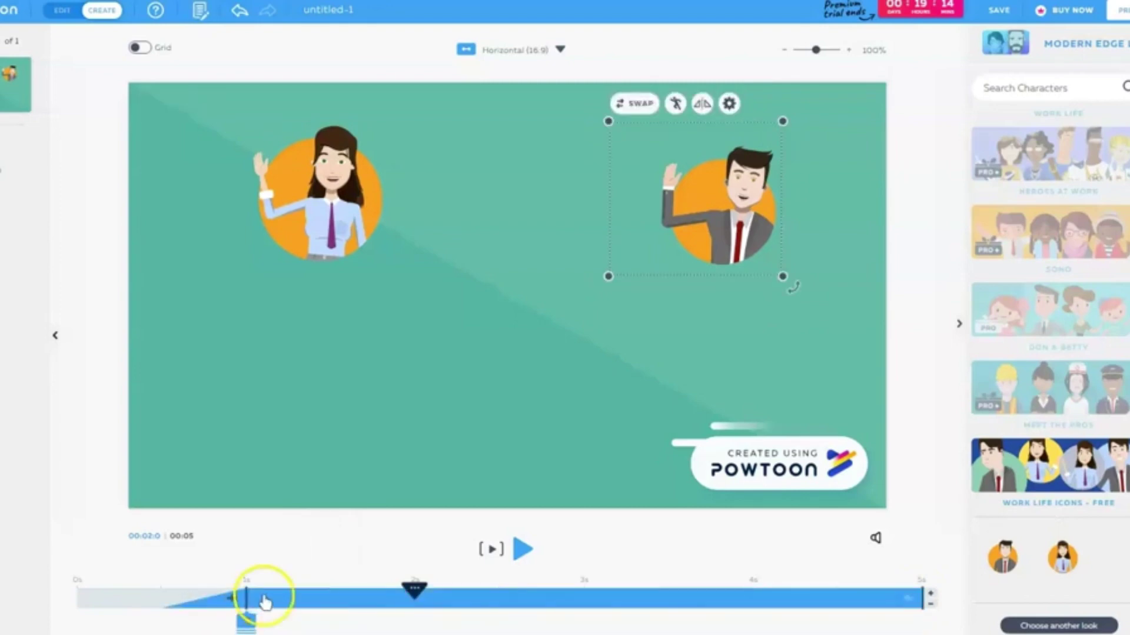
{"action": "left_click", "coordinate": [523, 552]}
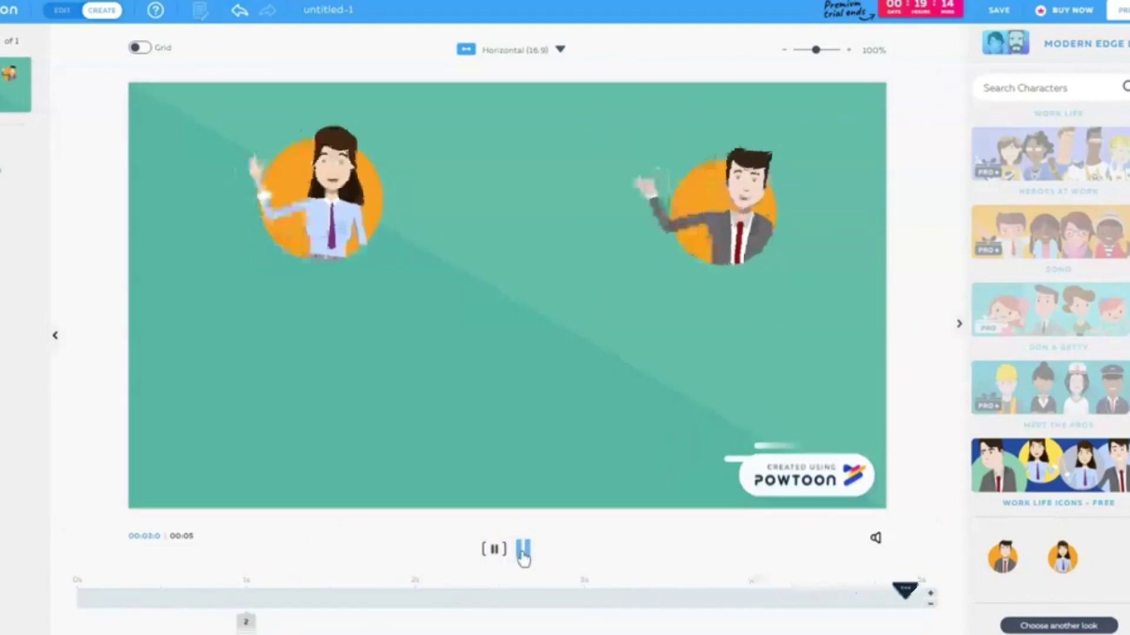
{"action": "left_click", "coordinate": [246, 624]}
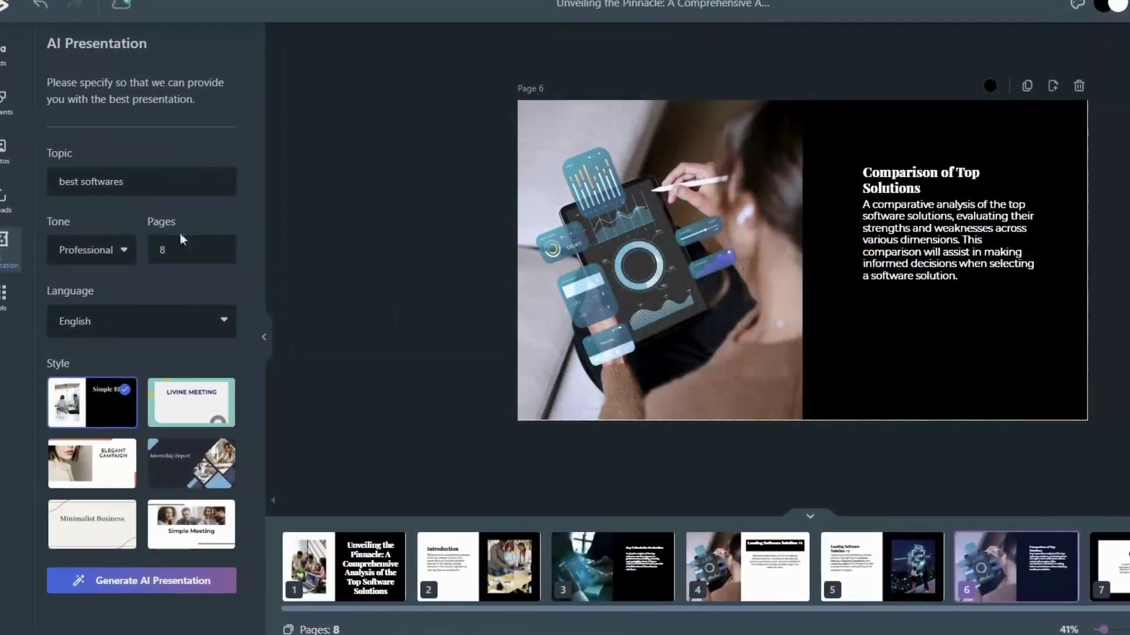
Step: Set the presentation tone to Casual and keep English as the language
{"action": "left_click", "coordinate": [115, 252]}
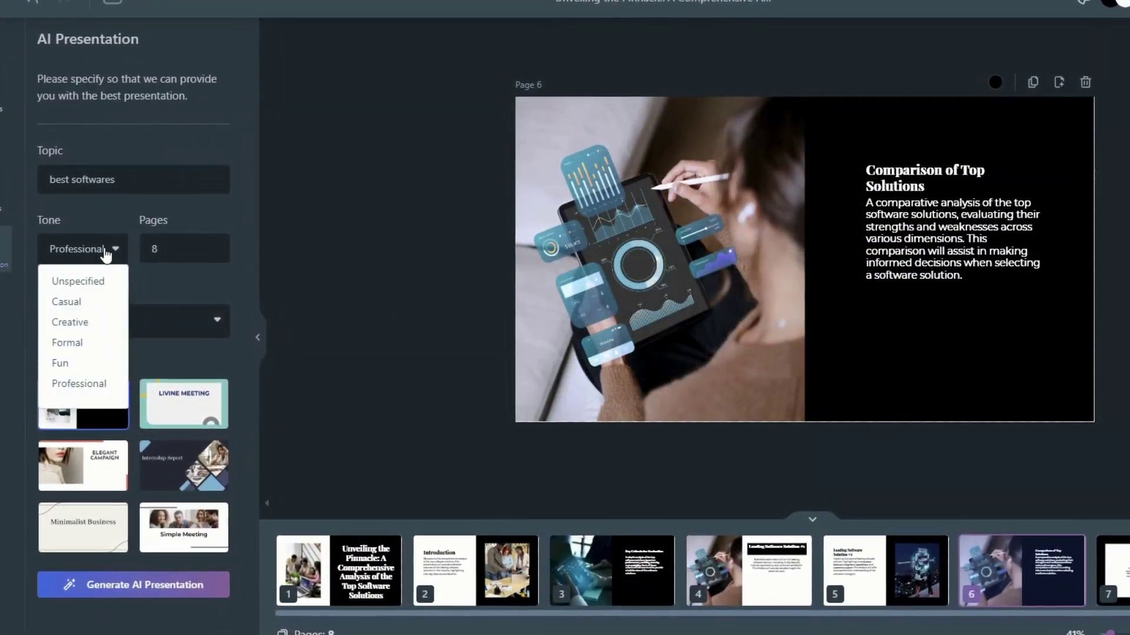
{"action": "left_click", "coordinate": [106, 300]}
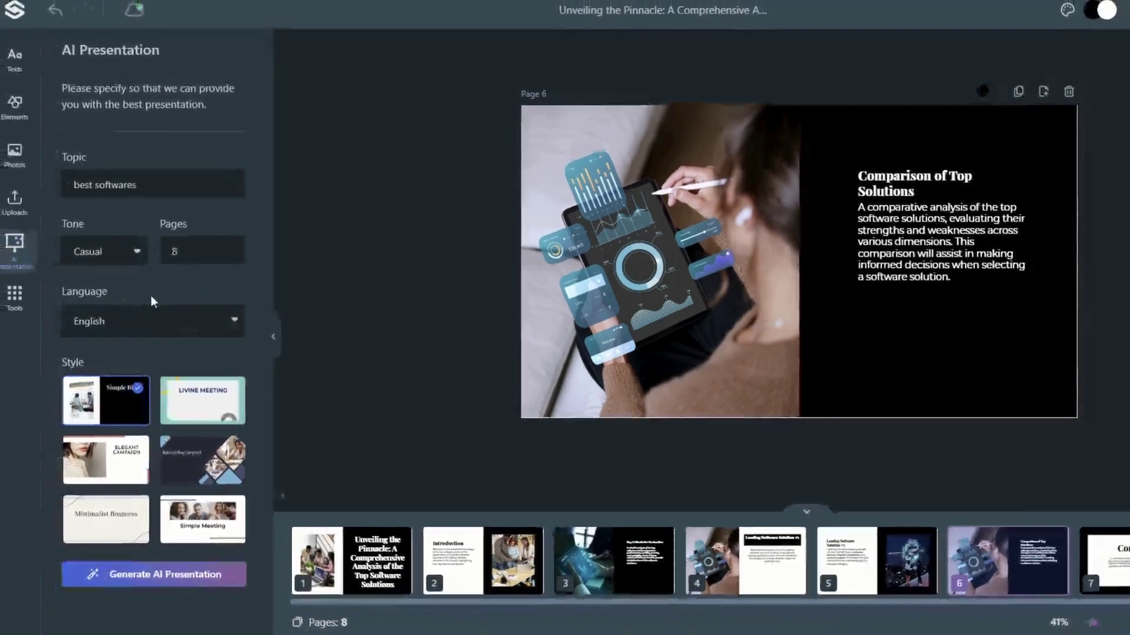
{"action": "left_click", "coordinate": [159, 321]}
{"action": "scroll", "coordinate": [147, 454], "scroll_direction": "down", "scroll_amount": 5}
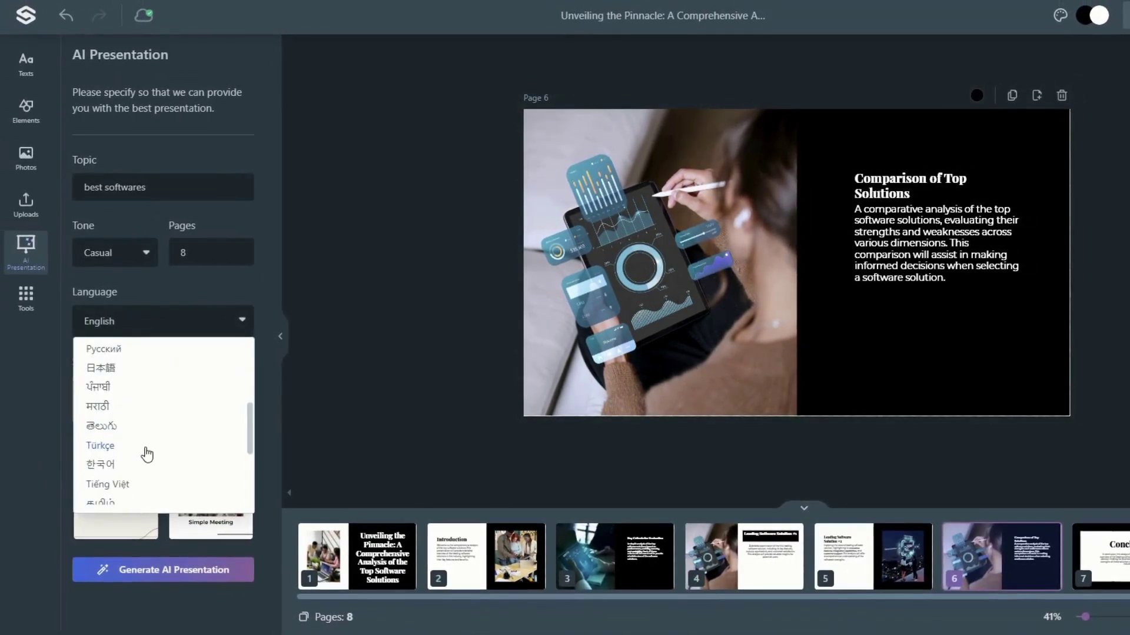
{"action": "left_click", "coordinate": [79, 272]}
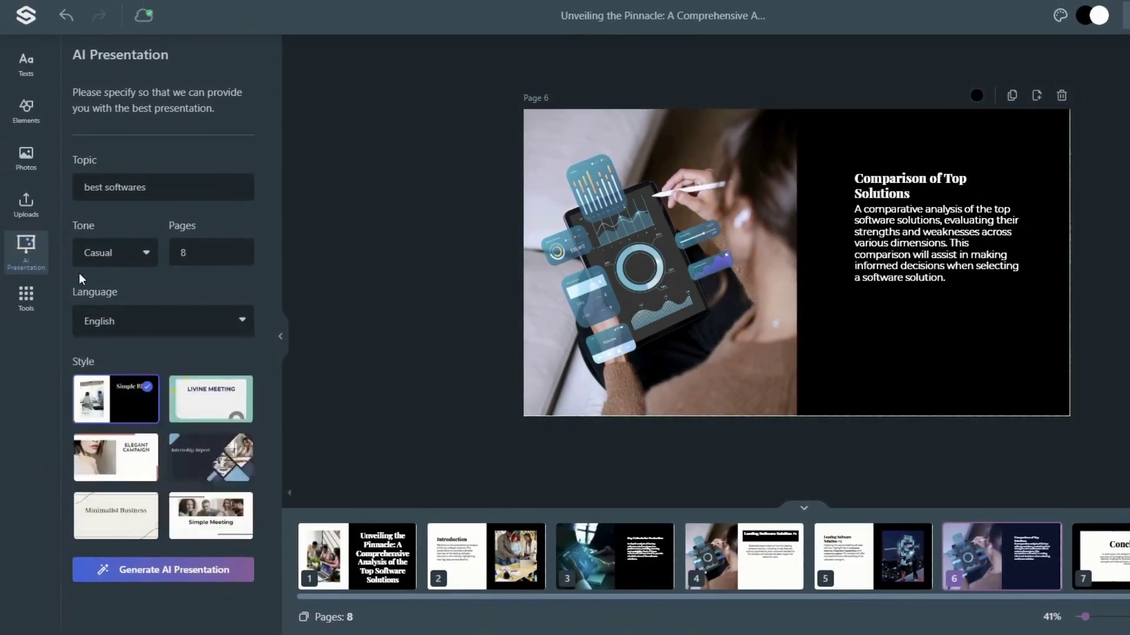
Step: Browse the uploads, stock photos, elements and text style panels
{"action": "left_click", "coordinate": [12, 206]}
{"action": "left_click", "coordinate": [24, 158]}
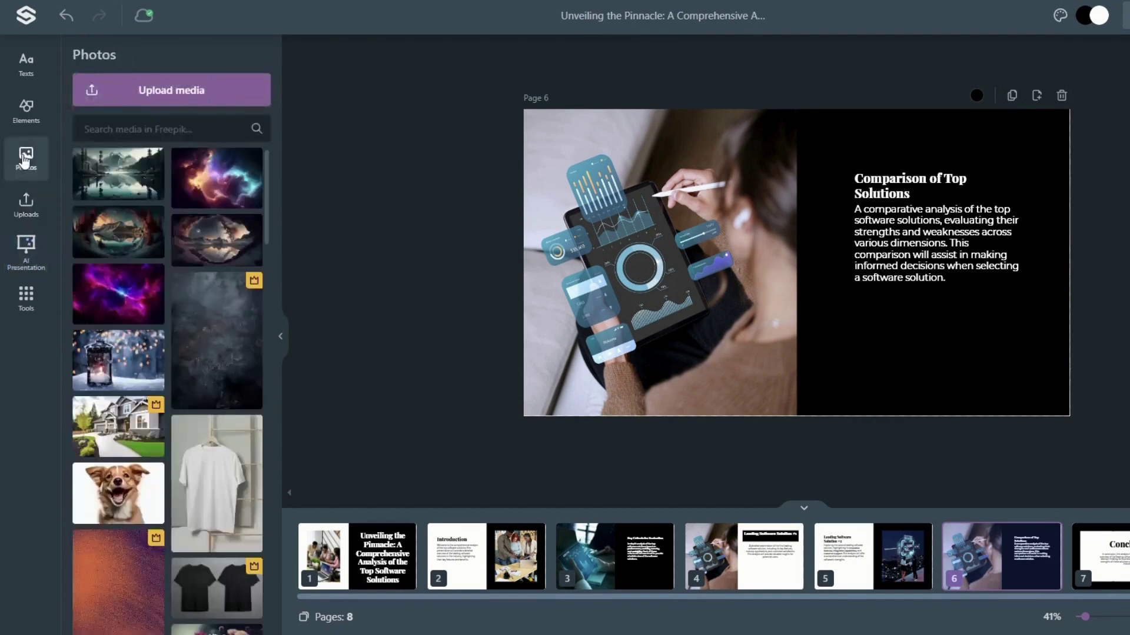
{"action": "left_click", "coordinate": [27, 110]}
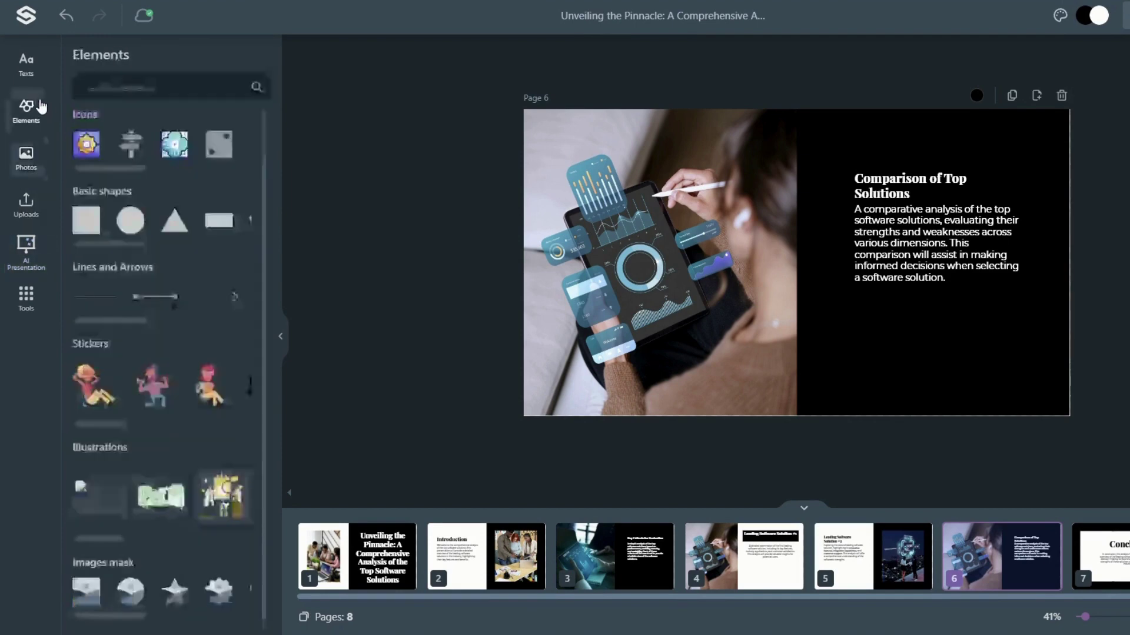
{"action": "scroll", "coordinate": [217, 448], "scroll_direction": "down", "scroll_amount": 1}
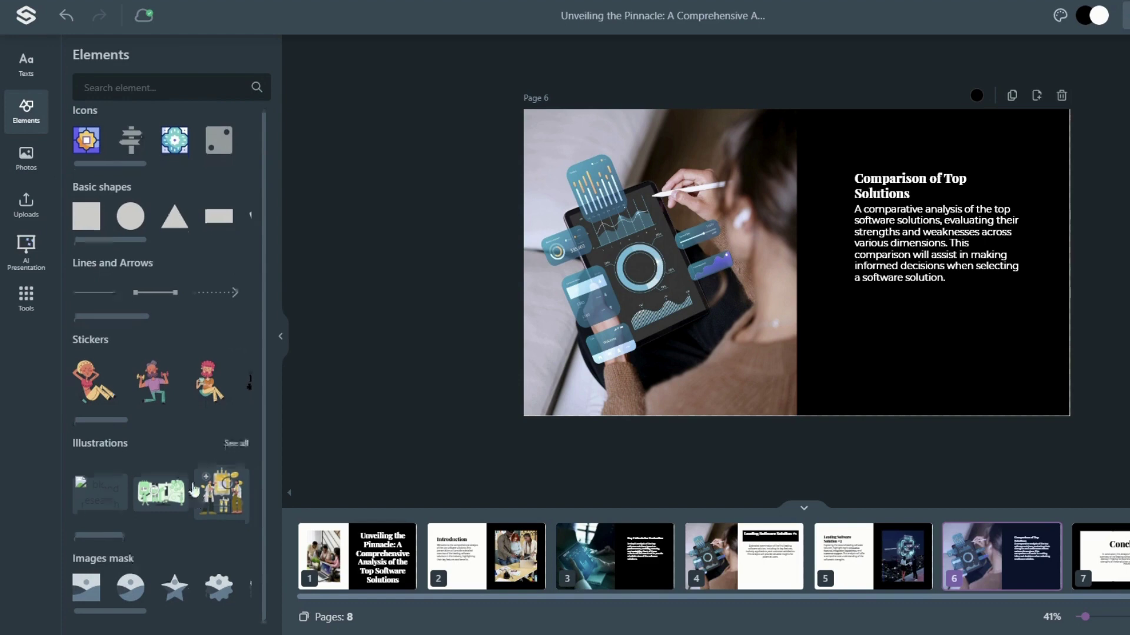
{"action": "left_click", "coordinate": [35, 90]}
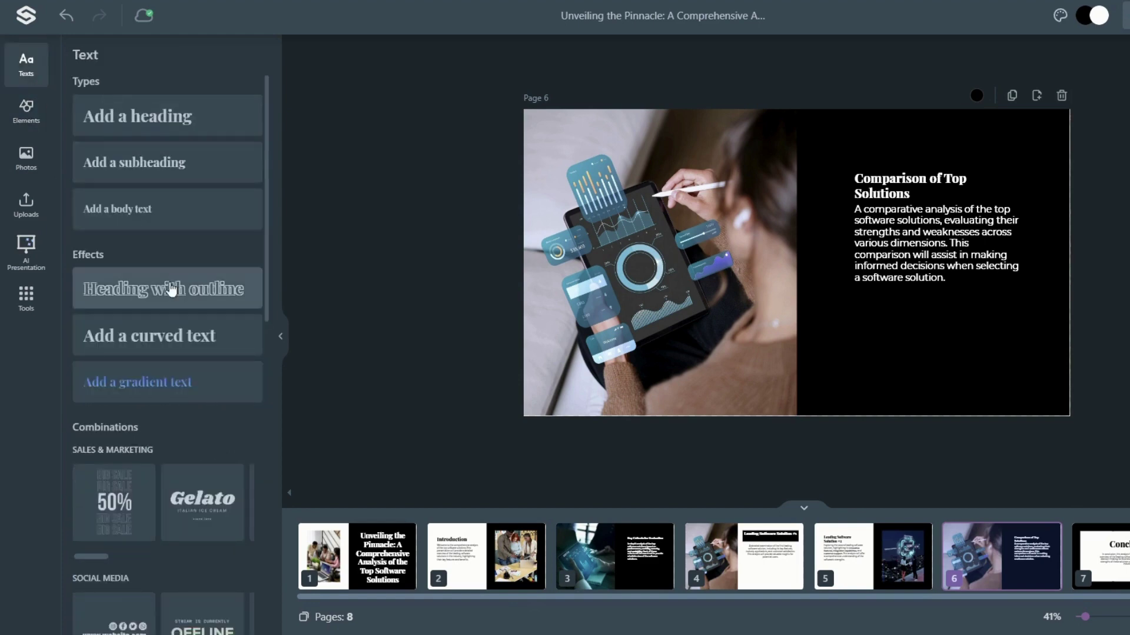
{"action": "scroll", "coordinate": [170, 406], "scroll_direction": "down", "scroll_amount": 1}
{"action": "scroll", "coordinate": [170, 407], "scroll_direction": "down", "scroll_amount": 3}
{"action": "scroll", "coordinate": [170, 407], "scroll_direction": "down", "scroll_amount": 4}
{"action": "scroll", "coordinate": [170, 407], "scroll_direction": "down", "scroll_amount": 1}
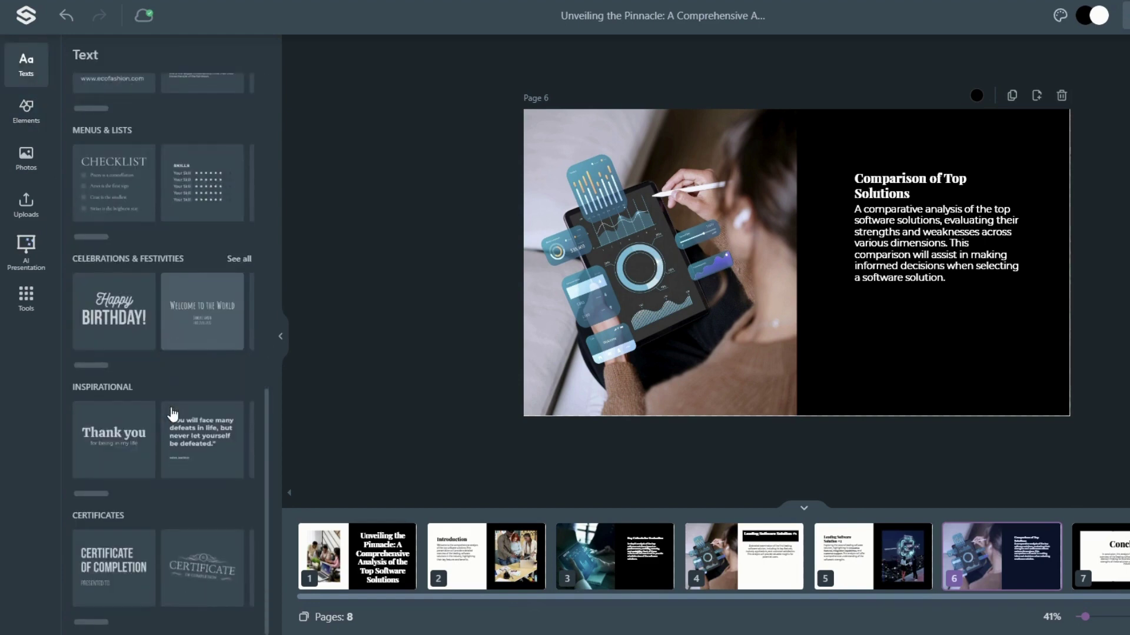
Step: Show the AI tools collection, then view page 5 and the Conclusion slide
{"action": "left_click", "coordinate": [27, 295]}
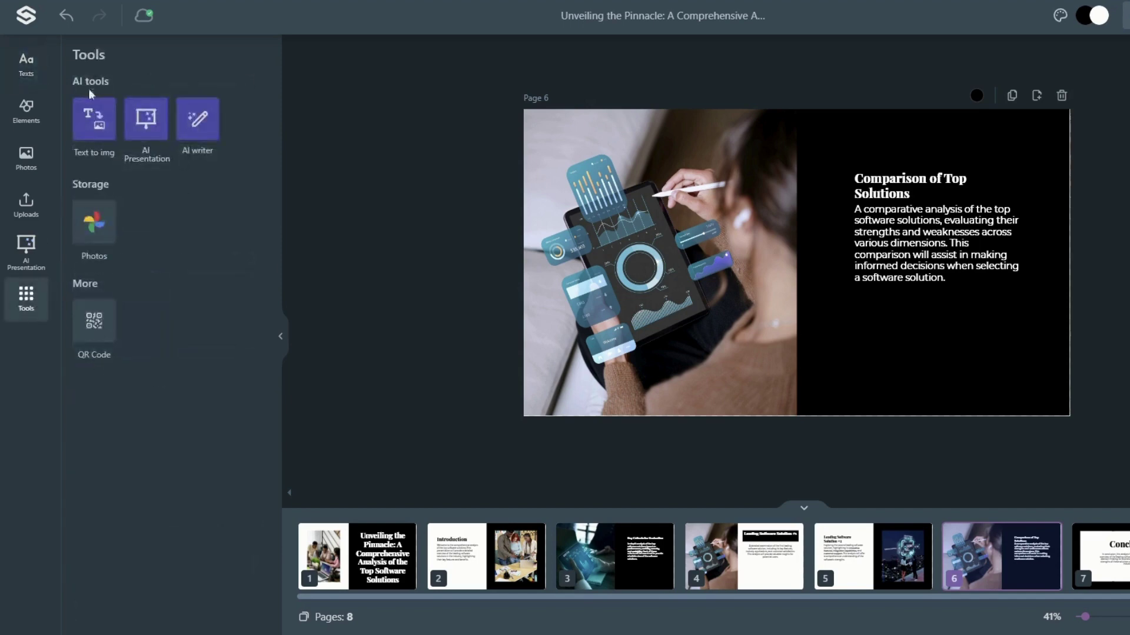
{"action": "left_click", "coordinate": [89, 138]}
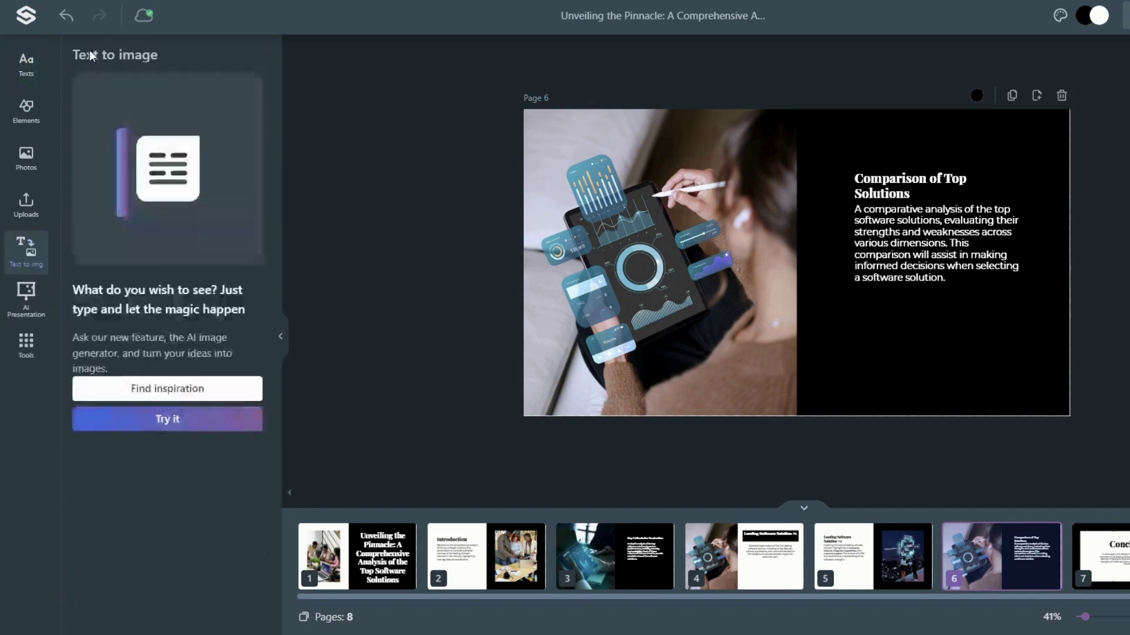
{"action": "left_click", "coordinate": [40, 319]}
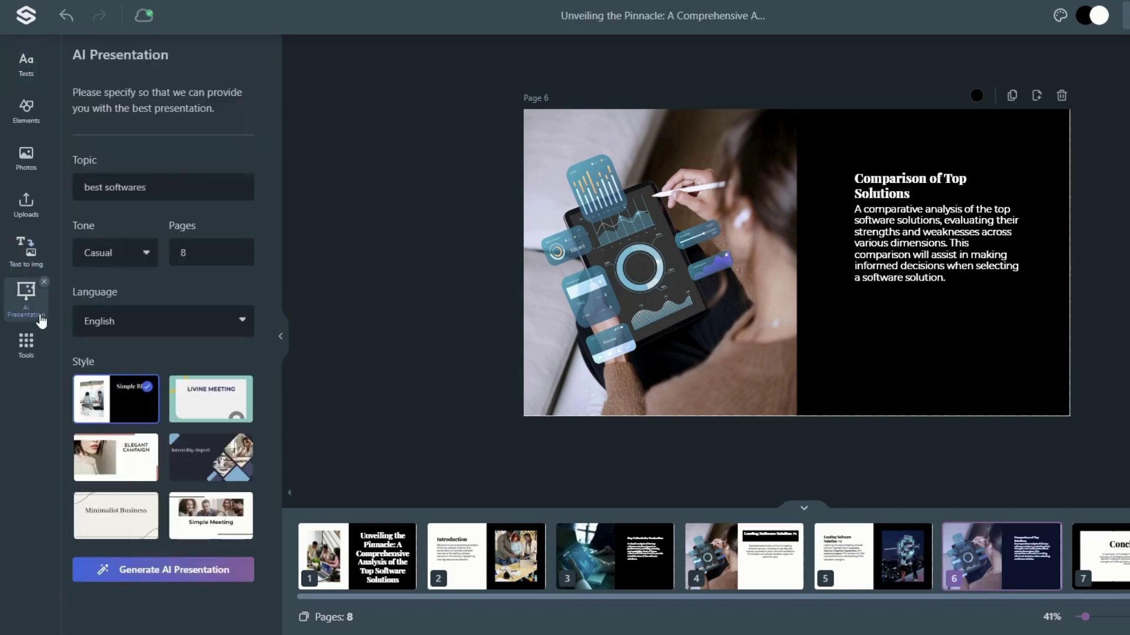
{"action": "left_click", "coordinate": [27, 353]}
{"action": "scroll", "coordinate": [706, 556], "scroll_direction": "right", "scroll_amount": 1}
{"action": "left_click", "coordinate": [847, 567]}
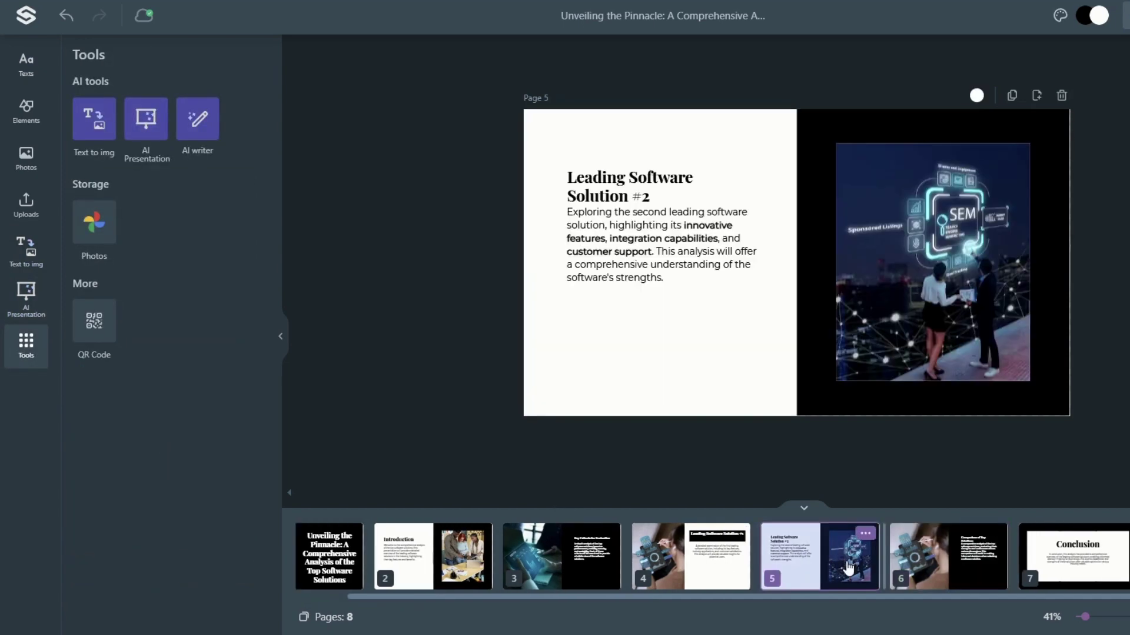
{"action": "left_click", "coordinate": [1057, 562]}
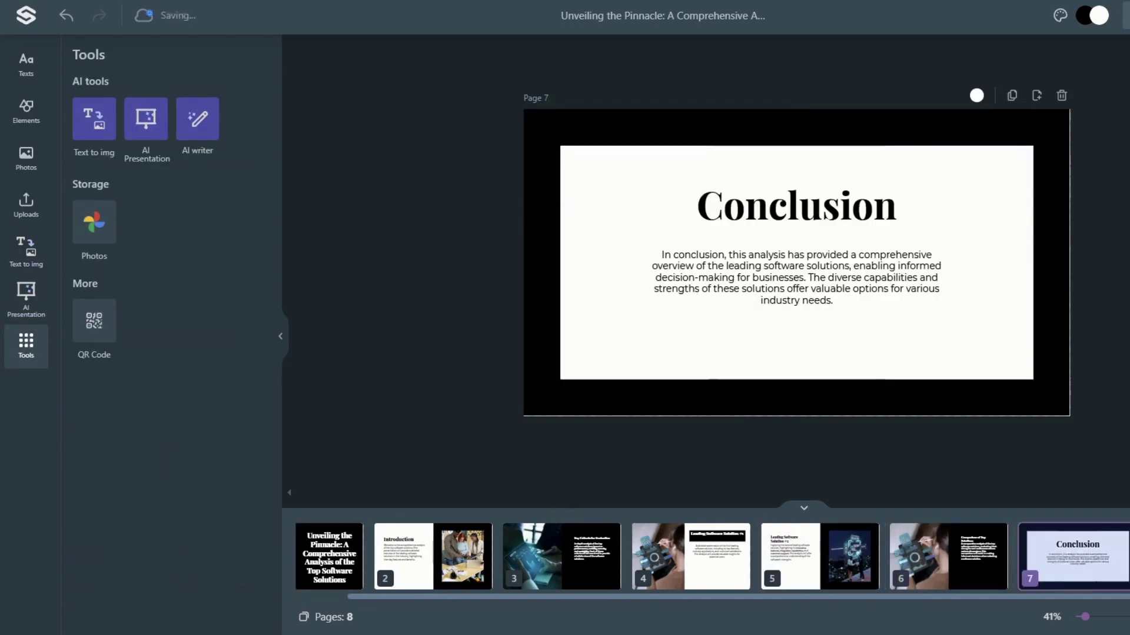
{"action": "scroll", "coordinate": [796, 263], "scroll_direction": "down", "scroll_amount": 2}
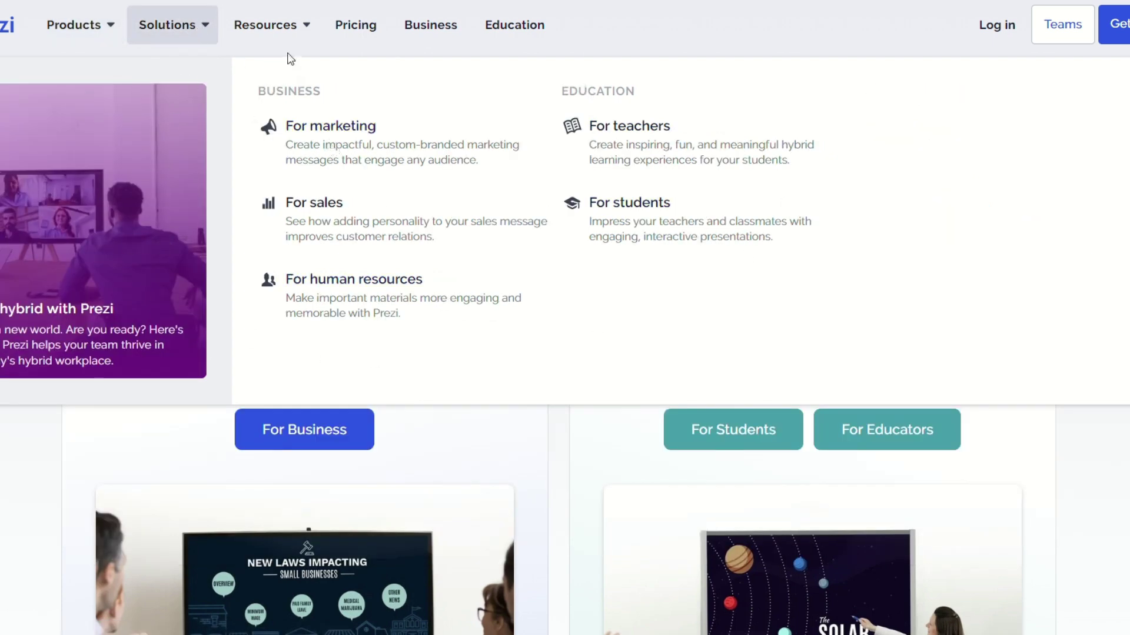
{"action": "mouse_move", "coordinate": [271, 26]}
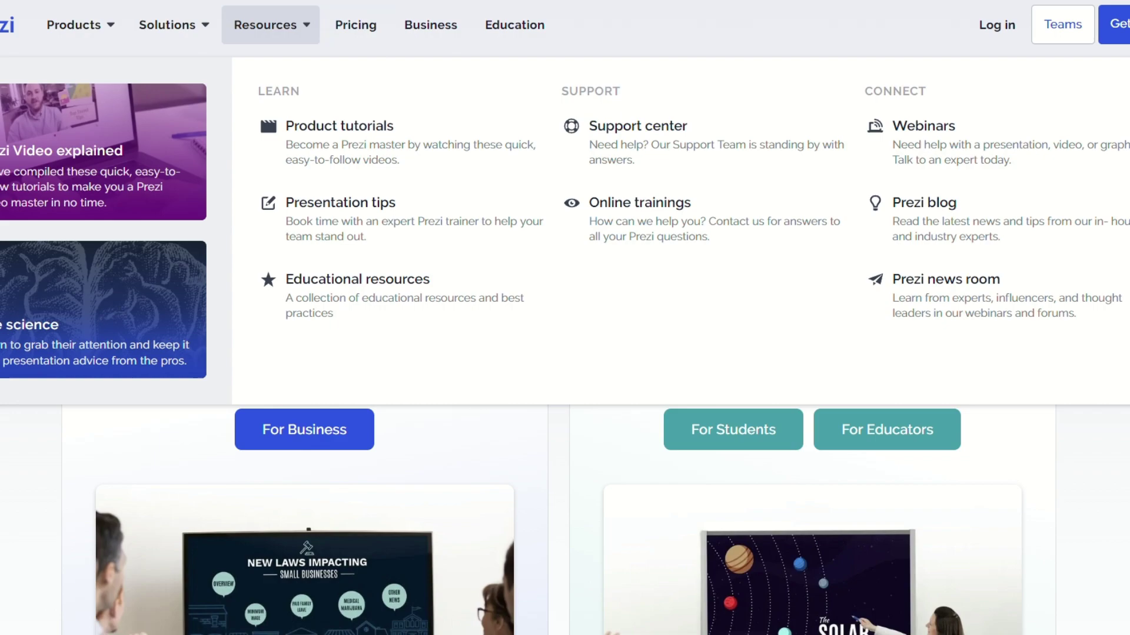
{"action": "scroll", "coordinate": [565, 317], "scroll_direction": "down", "scroll_amount": 2}
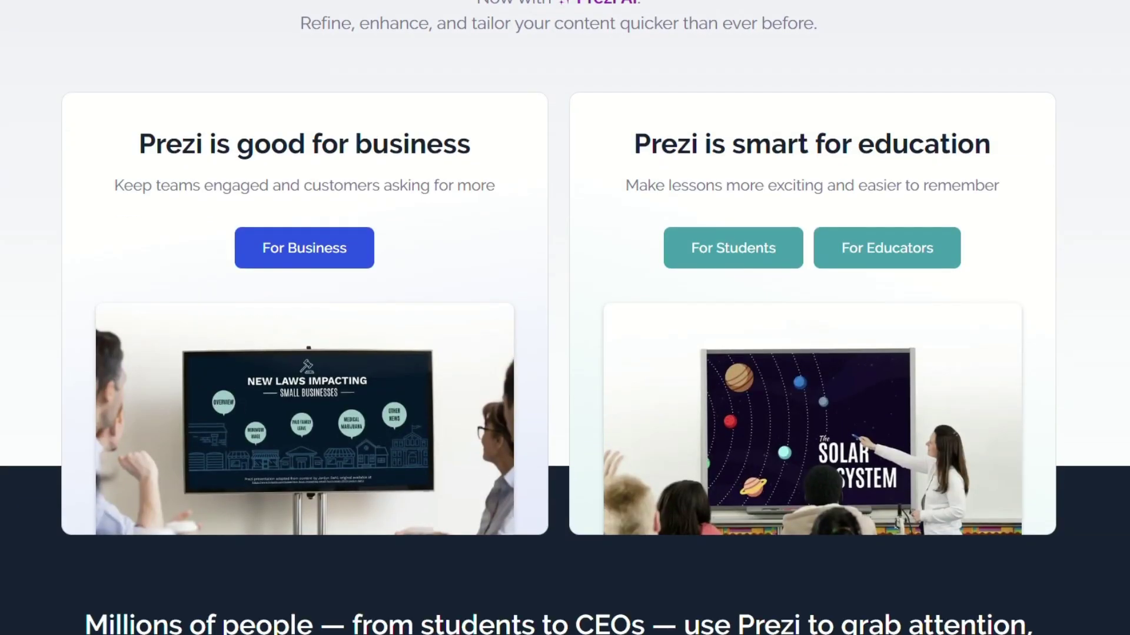
{"action": "scroll", "coordinate": [565, 318], "scroll_direction": "down", "scroll_amount": 3}
{"action": "scroll", "coordinate": [565, 318], "scroll_direction": "down", "scroll_amount": 2}
{"action": "scroll", "coordinate": [565, 317], "scroll_direction": "down", "scroll_amount": 2}
{"action": "scroll", "coordinate": [565, 318], "scroll_direction": "down", "scroll_amount": 2}
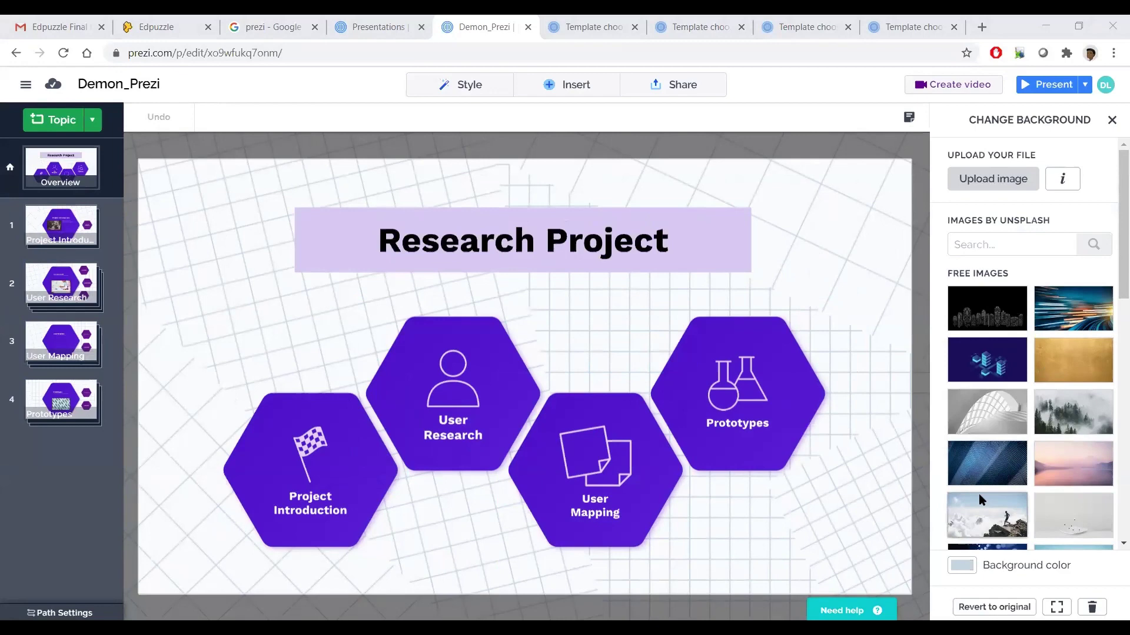
Step: Apply the mountain runner stock photo as the background, then try another photo
{"action": "left_click", "coordinate": [980, 500]}
{"action": "scroll", "coordinate": [1090, 494], "scroll_direction": "down", "scroll_amount": 1}
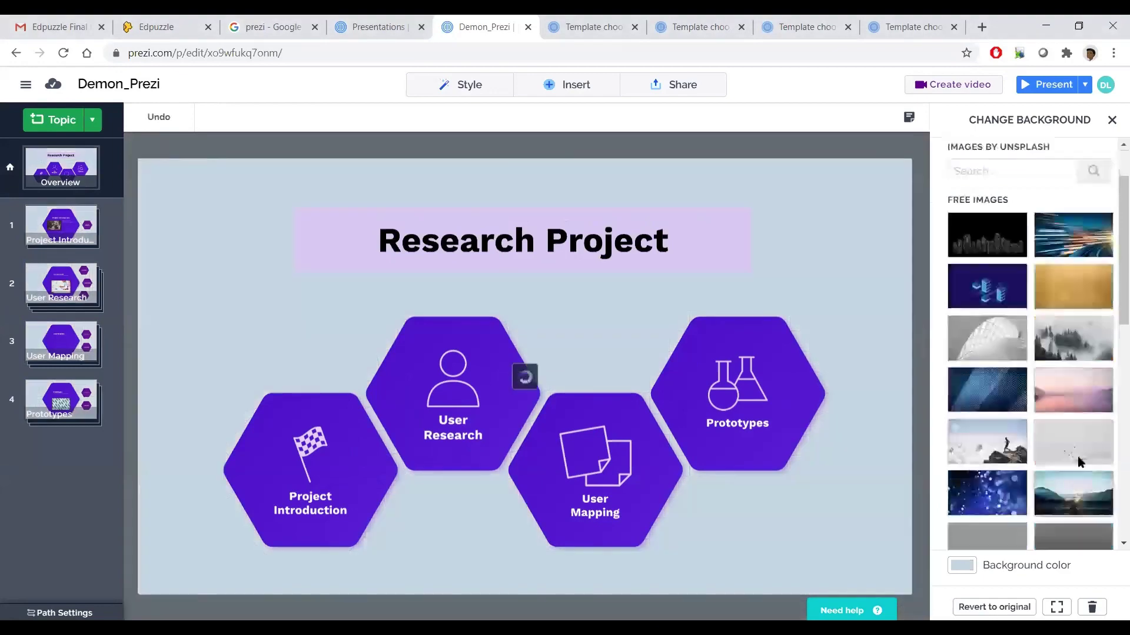
{"action": "scroll", "coordinate": [1018, 436], "scroll_direction": "down", "scroll_amount": 3}
{"action": "scroll", "coordinate": [1018, 435], "scroll_direction": "up", "scroll_amount": 2}
{"action": "scroll", "coordinate": [1020, 402], "scroll_direction": "up", "scroll_amount": 2}
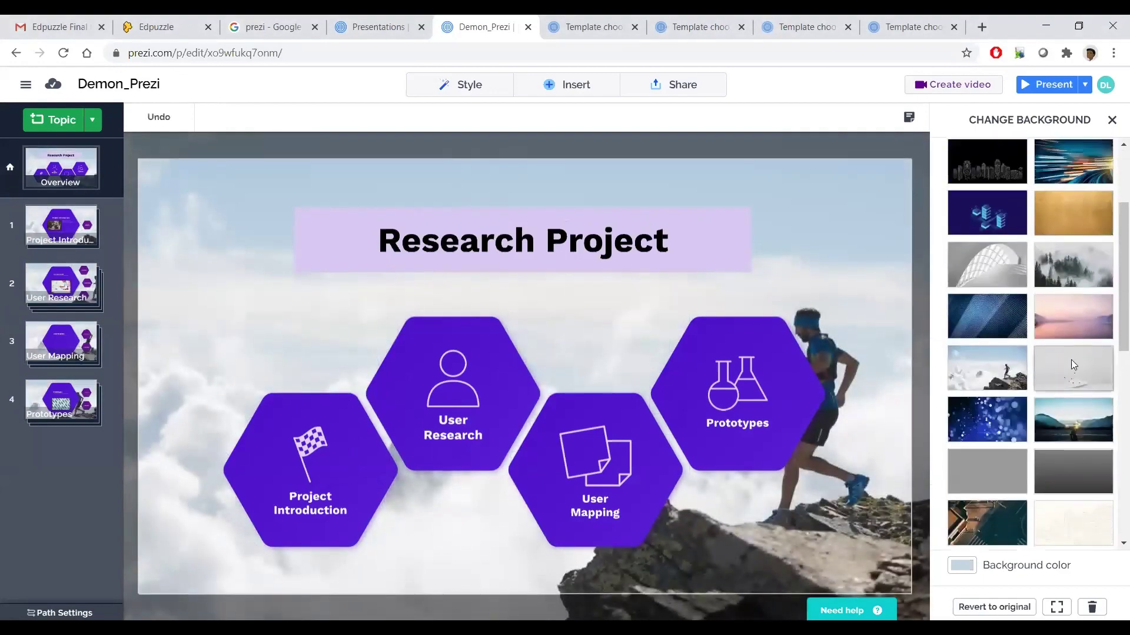
{"action": "left_click", "coordinate": [1071, 359]}
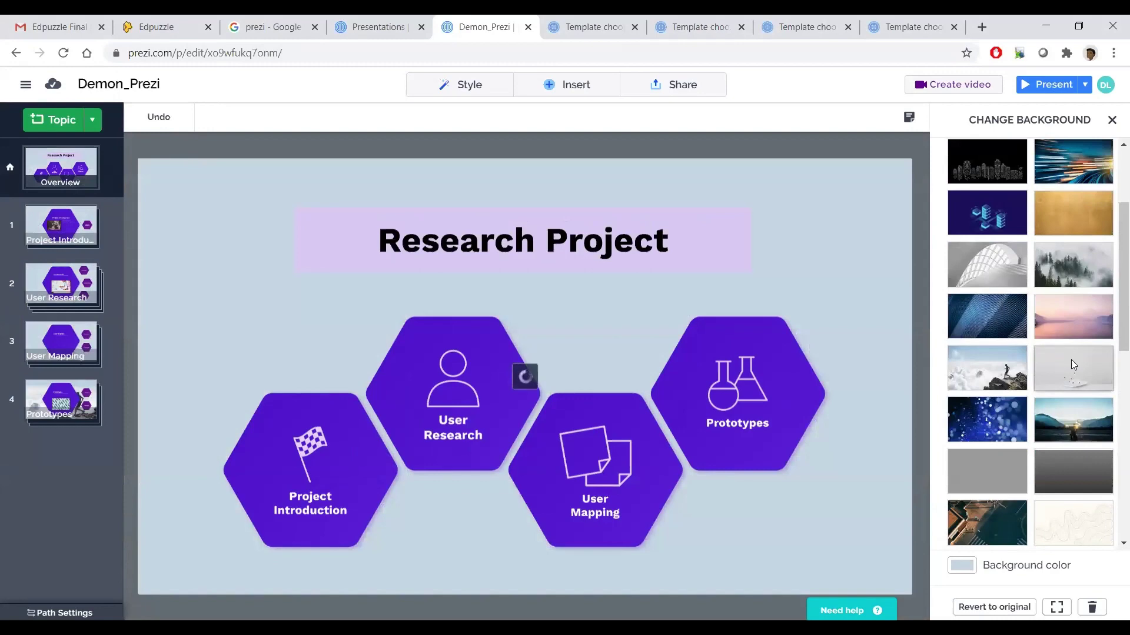
{"action": "scroll", "coordinate": [1070, 360], "scroll_direction": "up", "scroll_amount": 1}
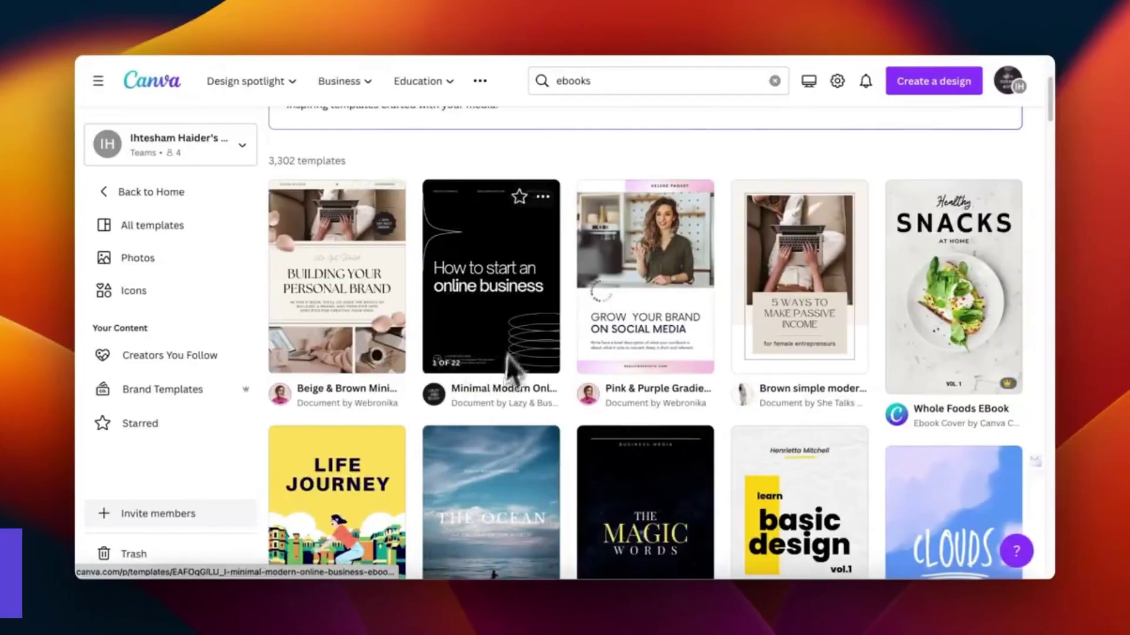
{"action": "scroll", "coordinate": [374, 354], "scroll_direction": "down", "scroll_amount": 3}
{"action": "scroll", "coordinate": [375, 357], "scroll_direction": "down", "scroll_amount": 3}
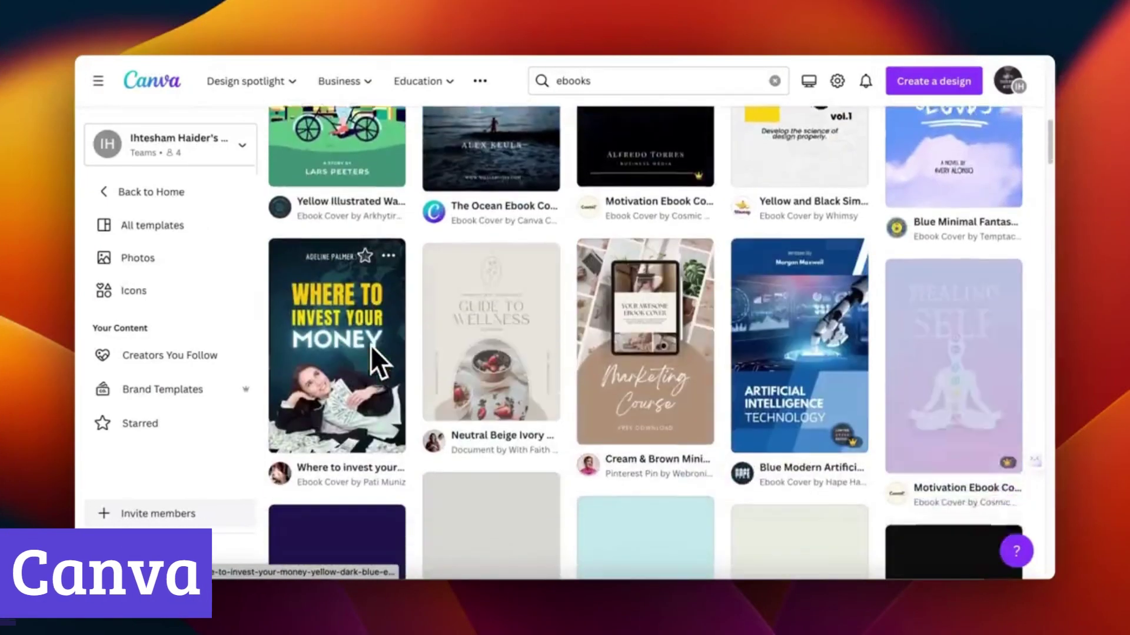
{"action": "scroll", "coordinate": [370, 345], "scroll_direction": "down", "scroll_amount": 1}
{"action": "scroll", "coordinate": [372, 345], "scroll_direction": "up", "scroll_amount": 4}
{"action": "scroll", "coordinate": [408, 304], "scroll_direction": "up", "scroll_amount": 1}
{"action": "scroll", "coordinate": [416, 295], "scroll_direction": "up", "scroll_amount": 1}
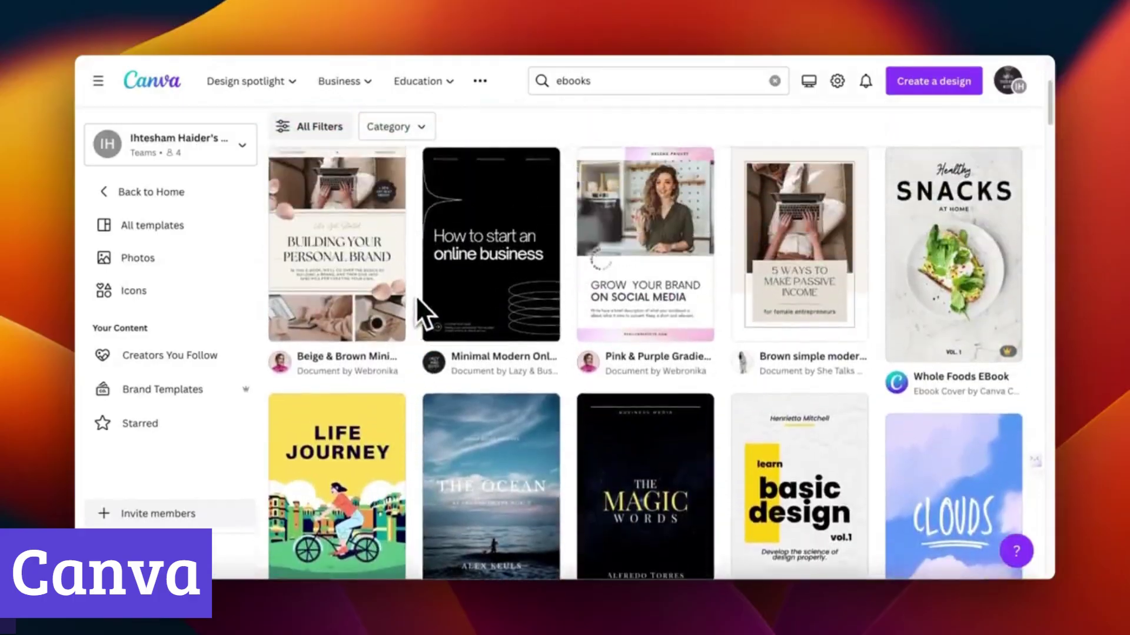
Step: Open the black 'How to start an online business' ebook template
{"action": "left_click", "coordinate": [497, 266]}
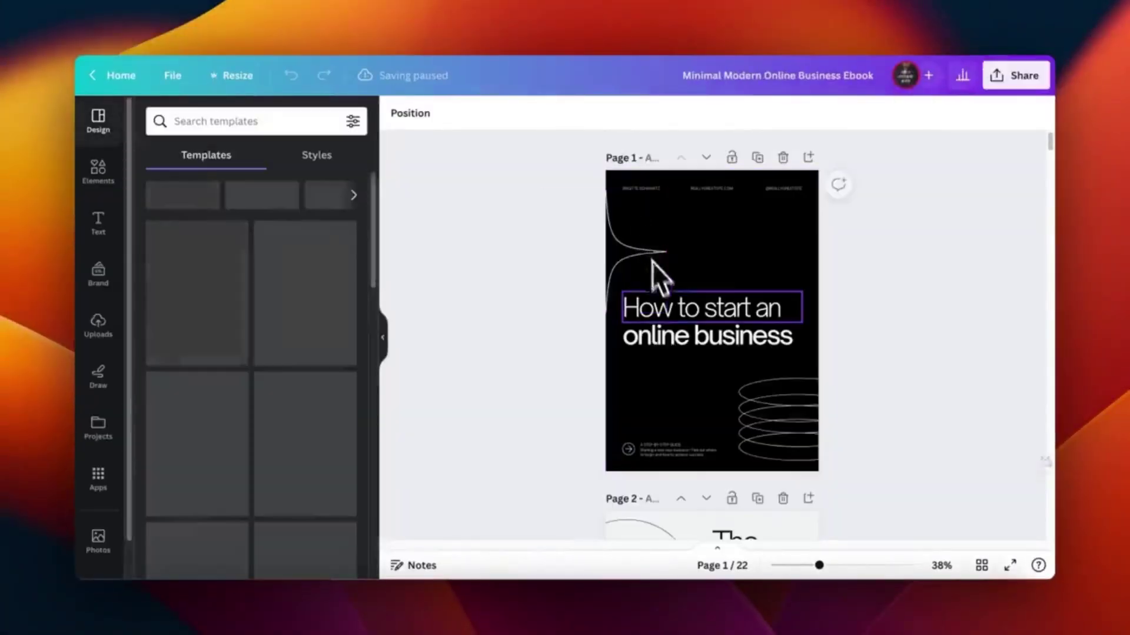
{"action": "scroll", "coordinate": [671, 398], "scroll_direction": "down", "scroll_amount": 3}
{"action": "scroll", "coordinate": [667, 401], "scroll_direction": "down", "scroll_amount": 3}
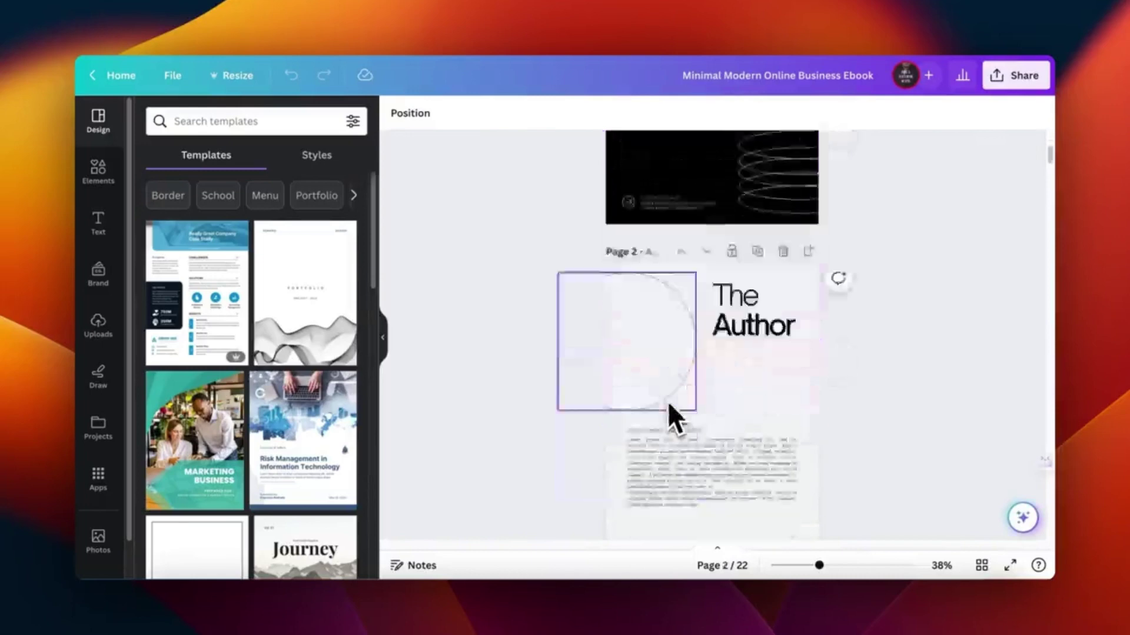
{"action": "scroll", "coordinate": [667, 400], "scroll_direction": "down", "scroll_amount": 2}
{"action": "scroll", "coordinate": [667, 401], "scroll_direction": "down", "scroll_amount": 2}
{"action": "scroll", "coordinate": [667, 400], "scroll_direction": "down", "scroll_amount": 2}
{"action": "scroll", "coordinate": [668, 402], "scroll_direction": "down", "scroll_amount": 2}
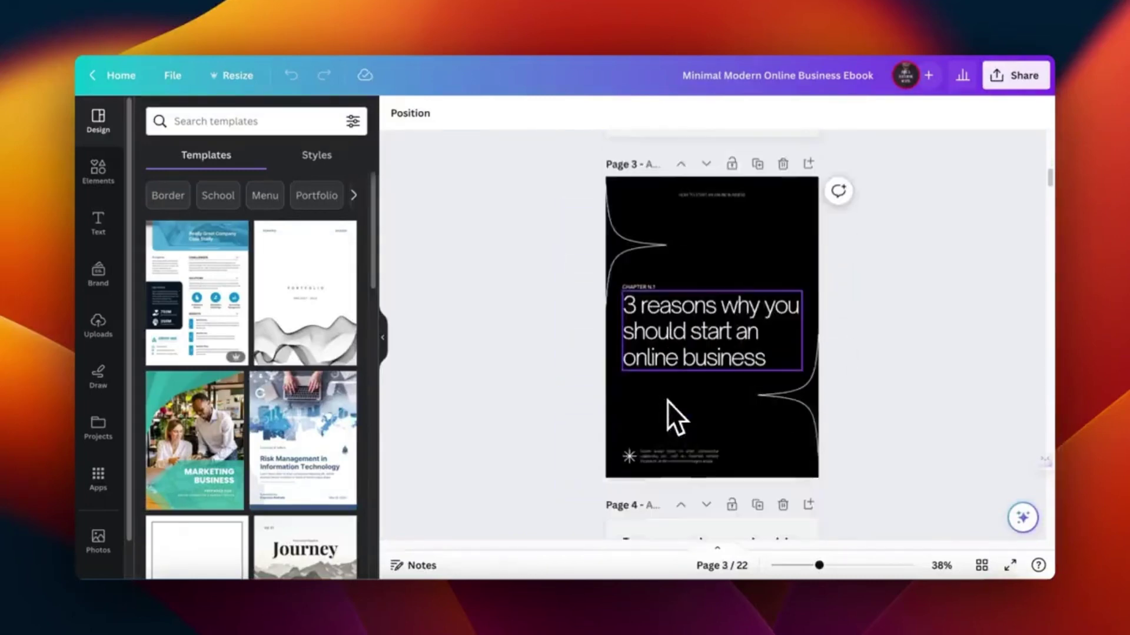
{"action": "scroll", "coordinate": [667, 401], "scroll_direction": "down", "scroll_amount": 2}
{"action": "scroll", "coordinate": [668, 401], "scroll_direction": "down", "scroll_amount": 2}
{"action": "scroll", "coordinate": [667, 401], "scroll_direction": "down", "scroll_amount": 2}
{"action": "scroll", "coordinate": [667, 401], "scroll_direction": "down", "scroll_amount": 2}
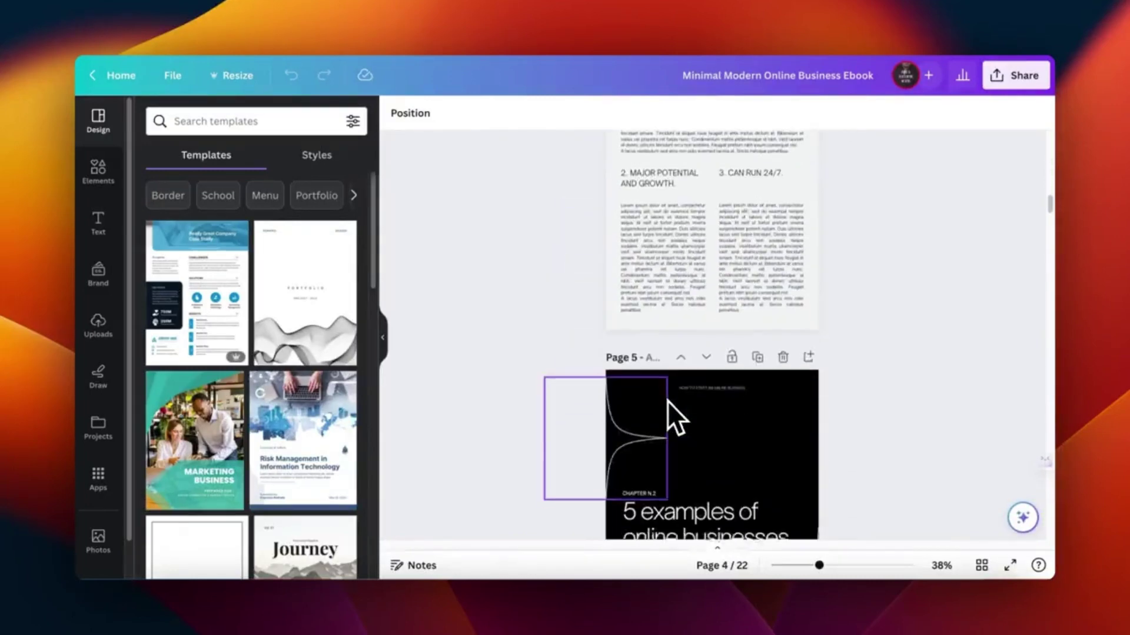
{"action": "scroll", "coordinate": [667, 400], "scroll_direction": "down", "scroll_amount": 2}
{"action": "scroll", "coordinate": [667, 401], "scroll_direction": "down", "scroll_amount": 2}
{"action": "scroll", "coordinate": [668, 401], "scroll_direction": "down", "scroll_amount": 2}
{"action": "scroll", "coordinate": [667, 401], "scroll_direction": "down", "scroll_amount": 2}
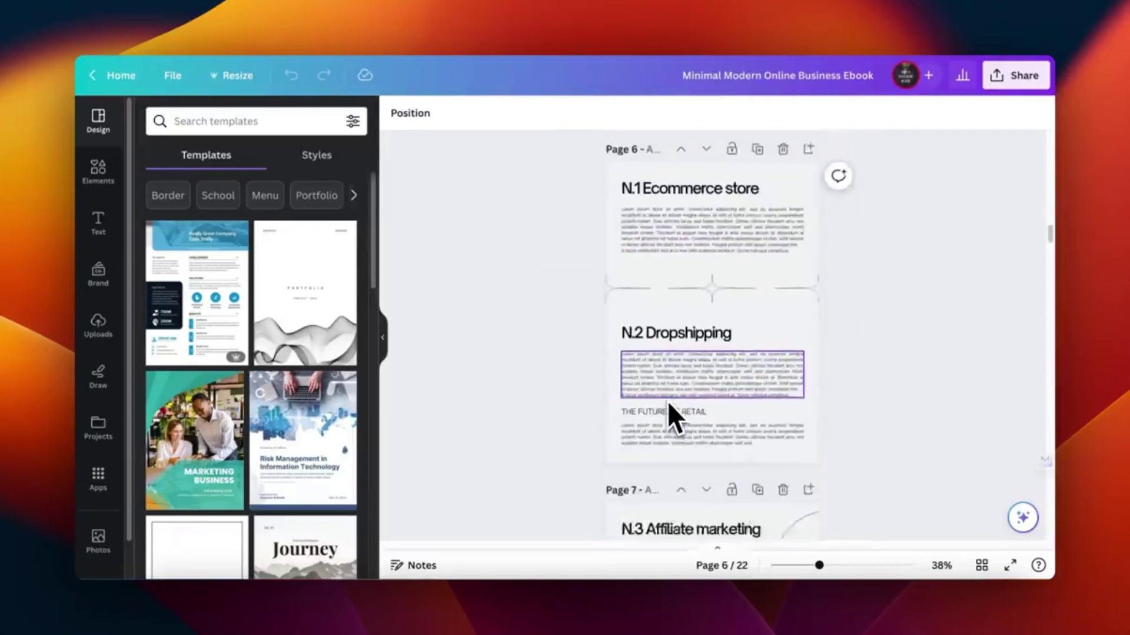
{"action": "scroll", "coordinate": [668, 401], "scroll_direction": "down", "scroll_amount": 2}
{"action": "scroll", "coordinate": [667, 403], "scroll_direction": "down", "scroll_amount": 1}
{"action": "scroll", "coordinate": [667, 403], "scroll_direction": "up", "scroll_amount": 2}
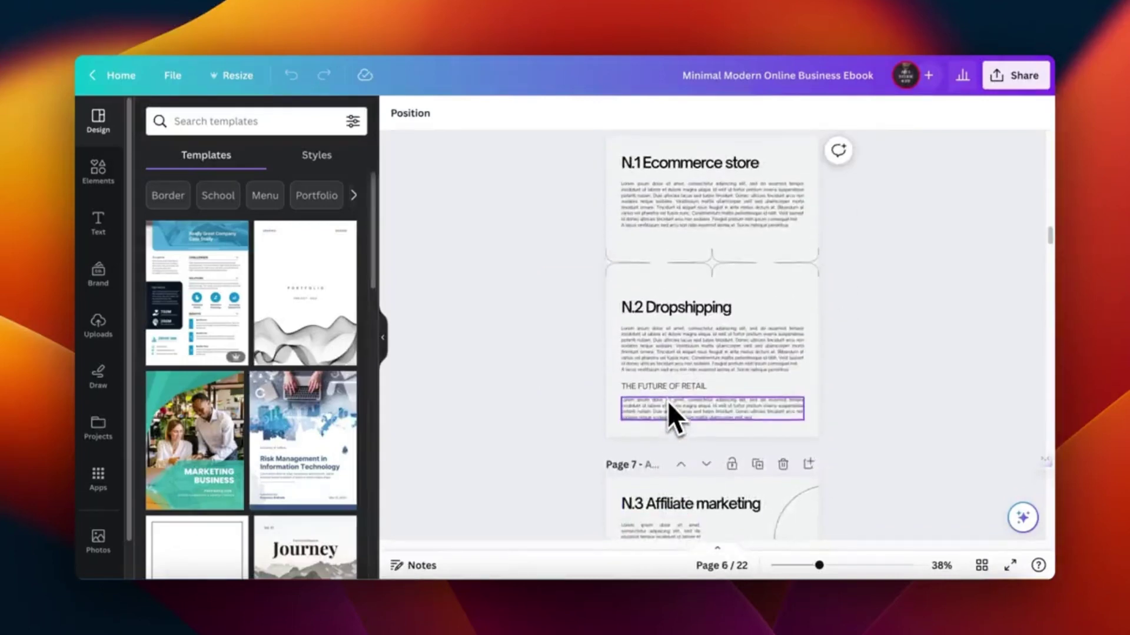
{"action": "scroll", "coordinate": [667, 402], "scroll_direction": "down", "scroll_amount": 1}
{"action": "scroll", "coordinate": [667, 405], "scroll_direction": "down", "scroll_amount": 2}
{"action": "scroll", "coordinate": [667, 404], "scroll_direction": "down", "scroll_amount": 2}
{"action": "scroll", "coordinate": [668, 405], "scroll_direction": "down", "scroll_amount": 1}
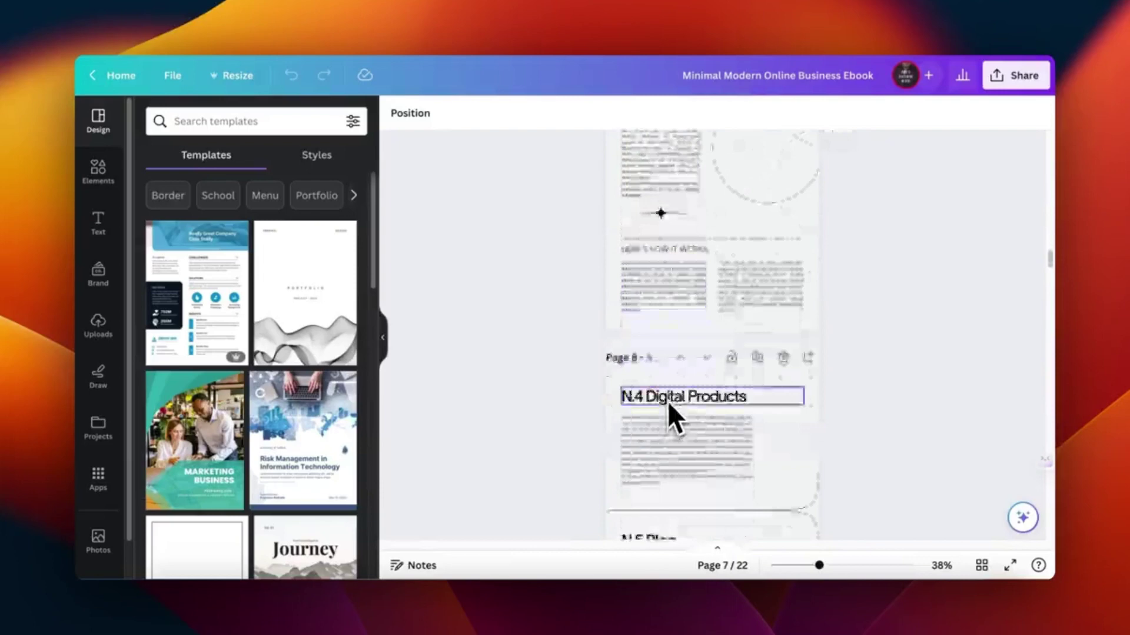
{"action": "scroll", "coordinate": [667, 404], "scroll_direction": "down", "scroll_amount": 1}
{"action": "scroll", "coordinate": [667, 400], "scroll_direction": "down", "scroll_amount": 1}
{"action": "scroll", "coordinate": [667, 400], "scroll_direction": "down", "scroll_amount": 1}
{"action": "scroll", "coordinate": [668, 402], "scroll_direction": "down", "scroll_amount": 2}
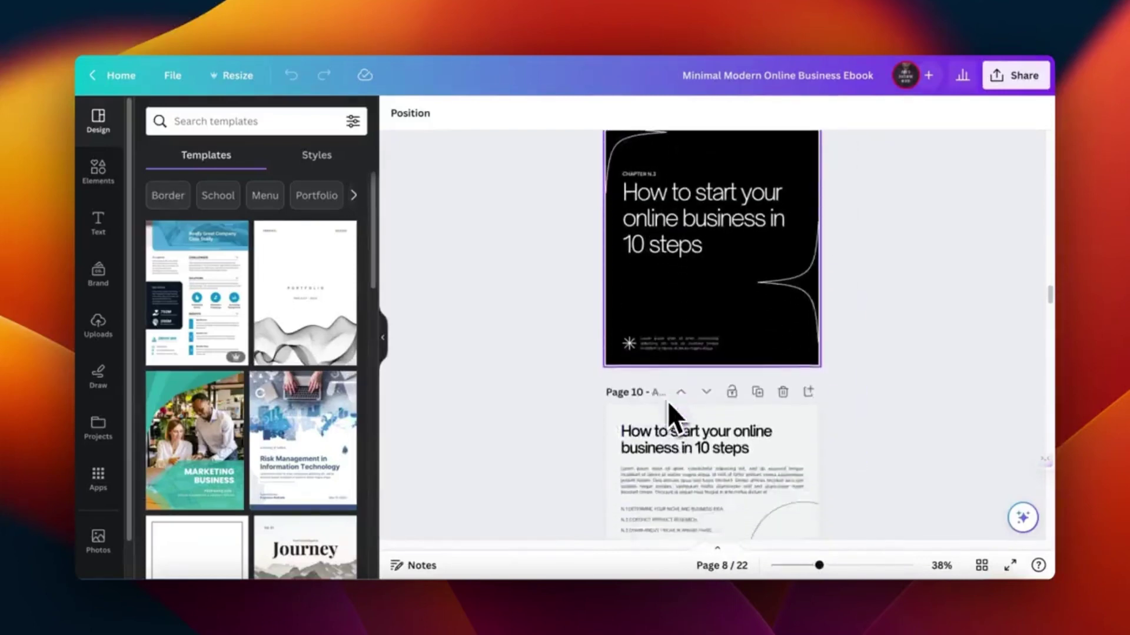
{"action": "scroll", "coordinate": [668, 400], "scroll_direction": "down", "scroll_amount": 2}
{"action": "scroll", "coordinate": [667, 401], "scroll_direction": "down", "scroll_amount": 3}
{"action": "scroll", "coordinate": [667, 401], "scroll_direction": "up", "scroll_amount": 15}
{"action": "scroll", "coordinate": [668, 401], "scroll_direction": "up", "scroll_amount": 15}
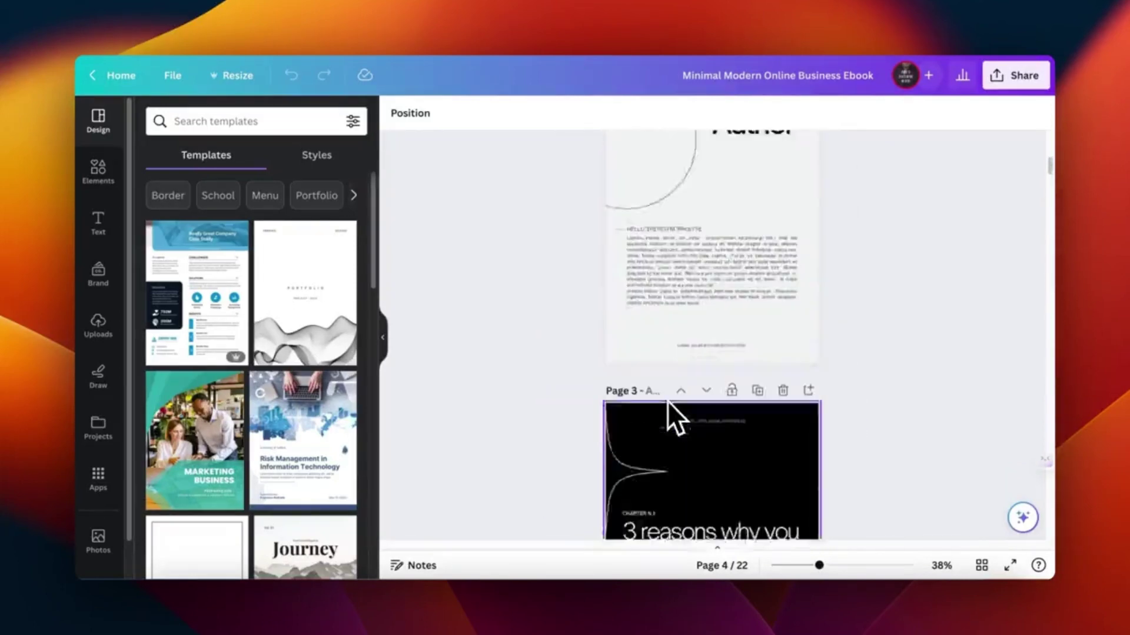
{"action": "scroll", "coordinate": [667, 402], "scroll_direction": "up", "scroll_amount": 5}
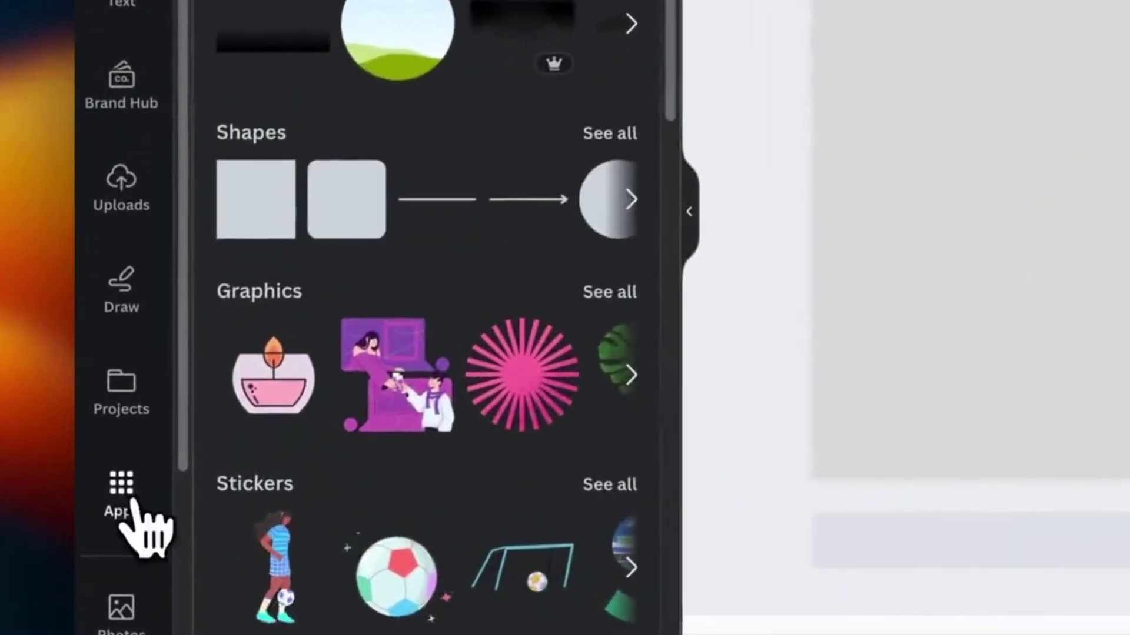
Step: Generate four landscape AI images from the prompt 'Elon musk' with Text to Image
{"action": "left_click", "coordinate": [137, 519]}
{"action": "left_click", "coordinate": [429, 345]}
{"action": "left_click", "coordinate": [441, 221]}
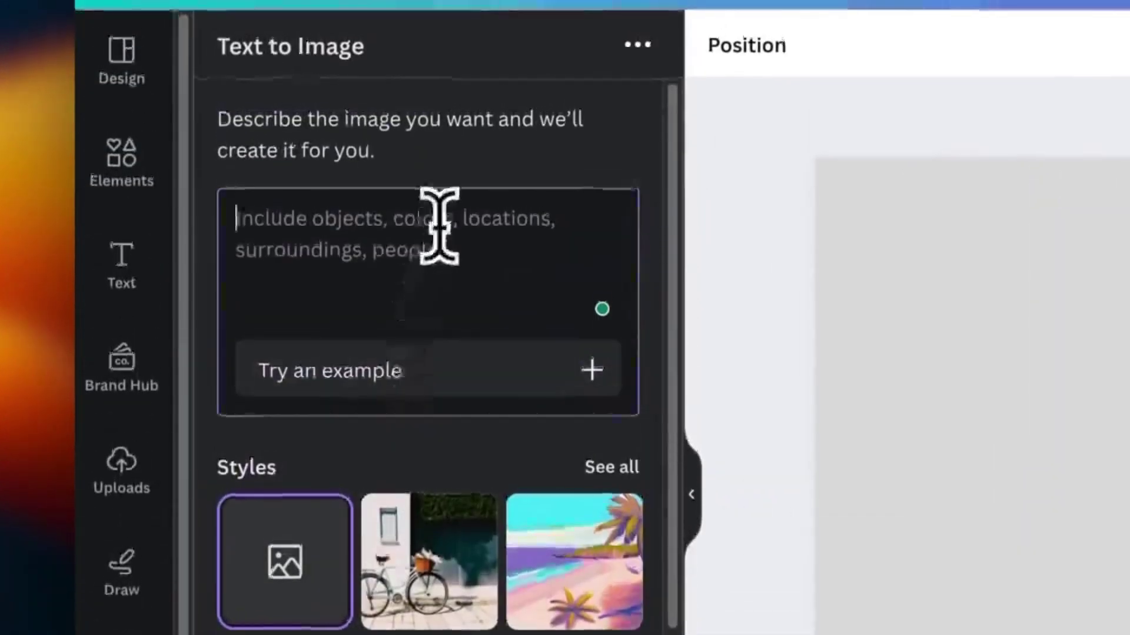
{"action": "type", "text": "Elpon"}
{"action": "key", "text": "BackSpace"}
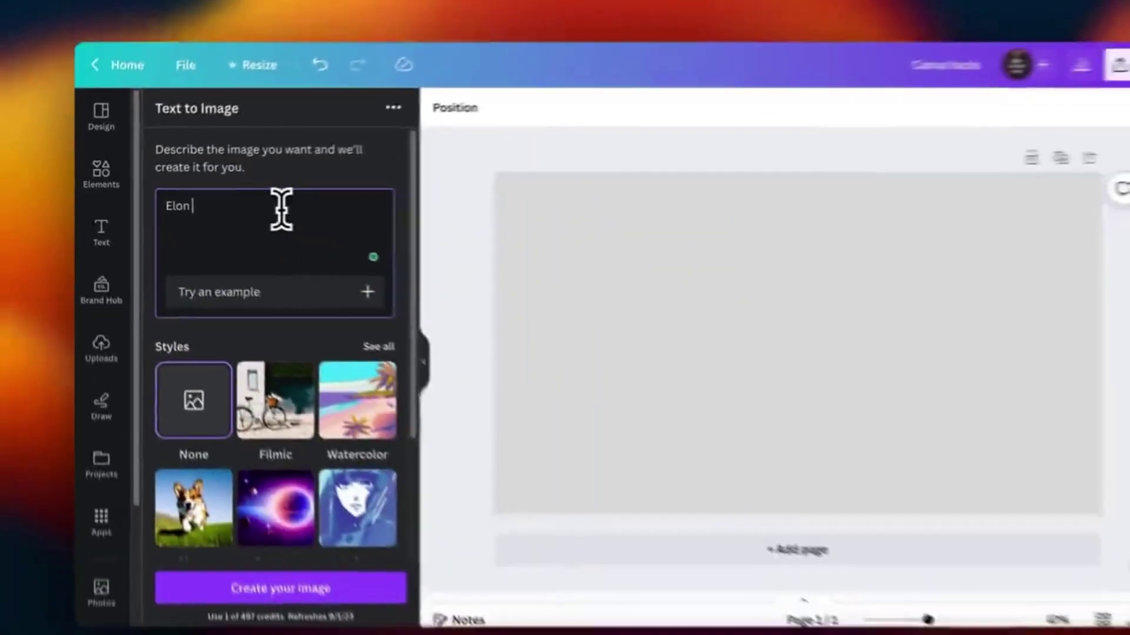
{"action": "type", "text": "musk"}
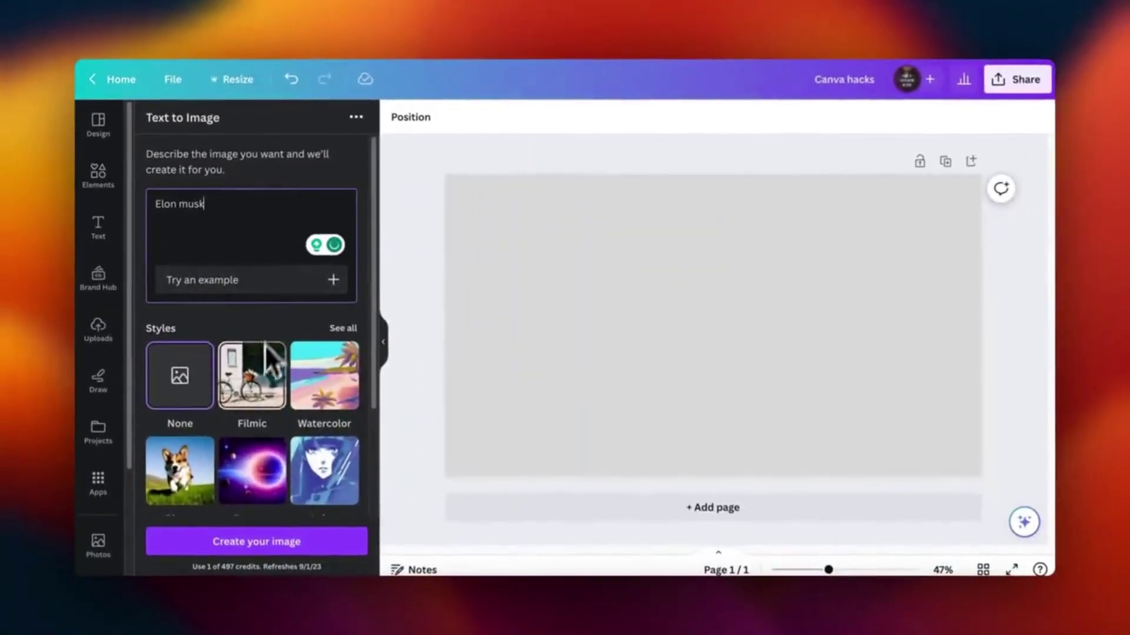
{"action": "scroll", "coordinate": [324, 371], "scroll_direction": "down", "scroll_amount": 3}
{"action": "scroll", "coordinate": [244, 390], "scroll_direction": "down", "scroll_amount": 1}
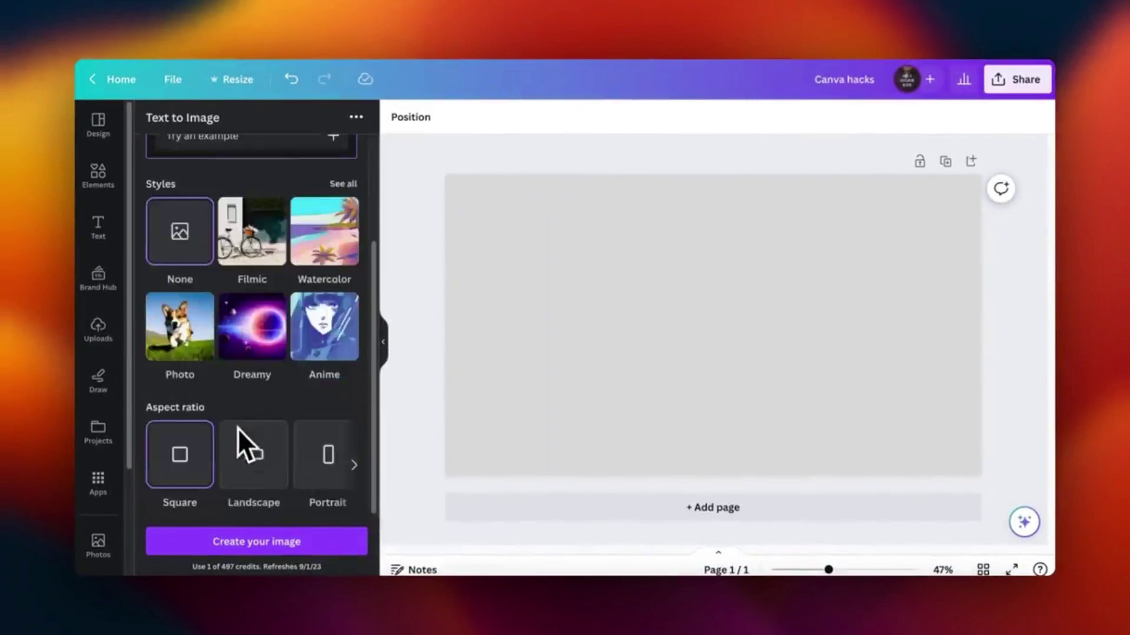
{"action": "left_click", "coordinate": [256, 459]}
{"action": "left_click", "coordinate": [256, 541]}
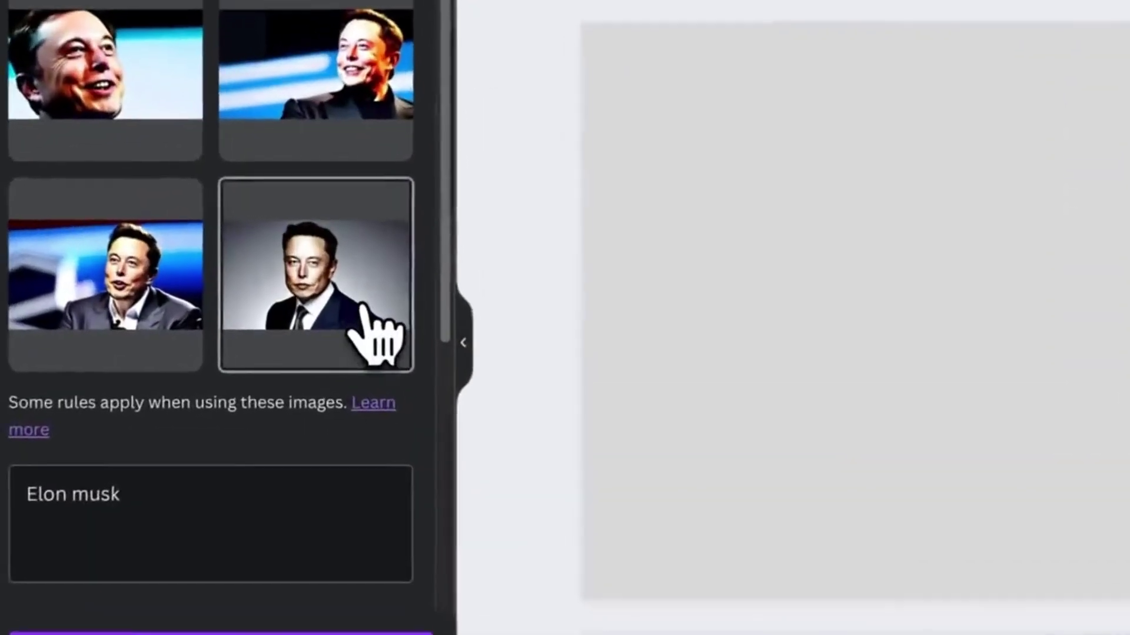
Step: Add and enlarge the fourth portrait, remove its background, and trim its frame
{"action": "left_click", "coordinate": [337, 338]}
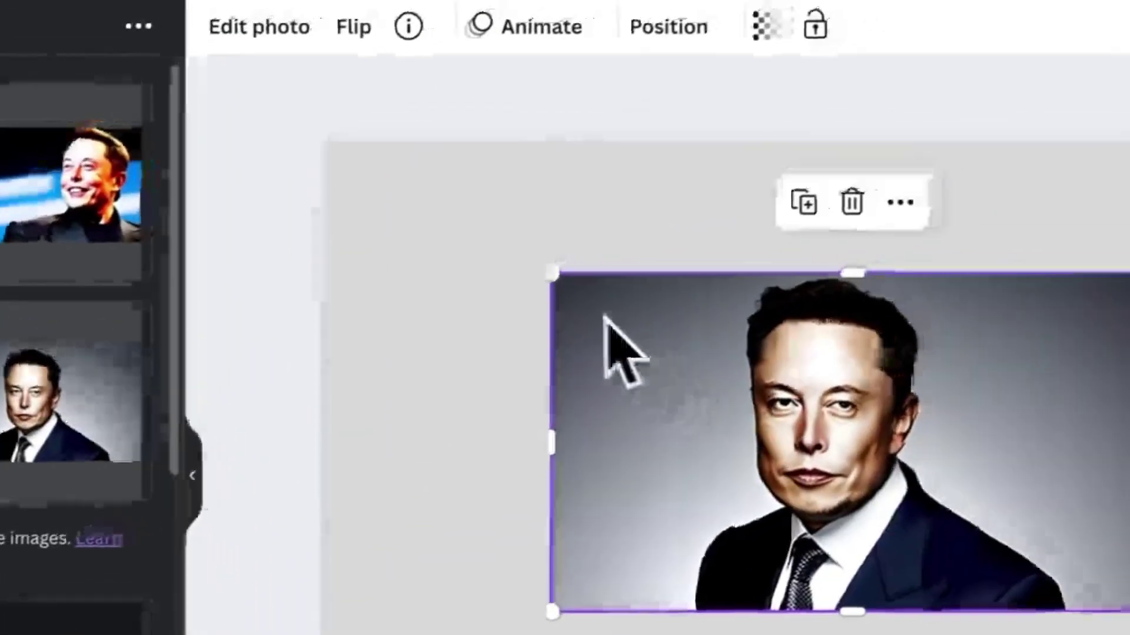
{"action": "mouse_move", "coordinate": [553, 273]}
{"action": "left_mouse_down"}
{"action": "mouse_move", "coordinate": [334, 231]}
{"action": "mouse_move", "coordinate": [378, 271]}
{"action": "left_mouse_up"}
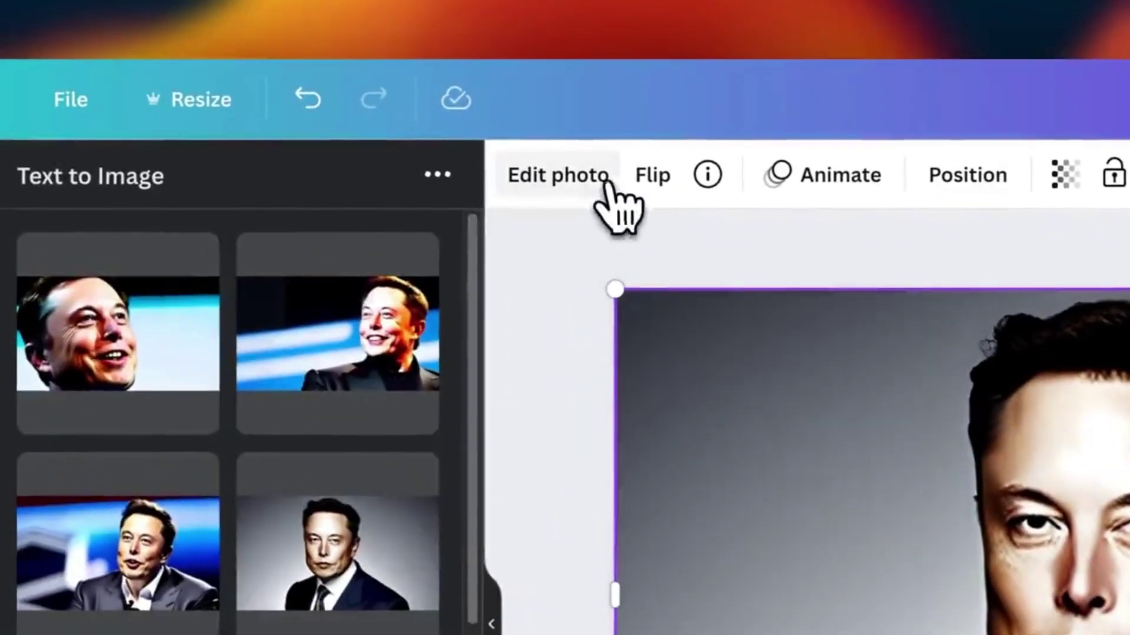
{"action": "left_click", "coordinate": [600, 182]}
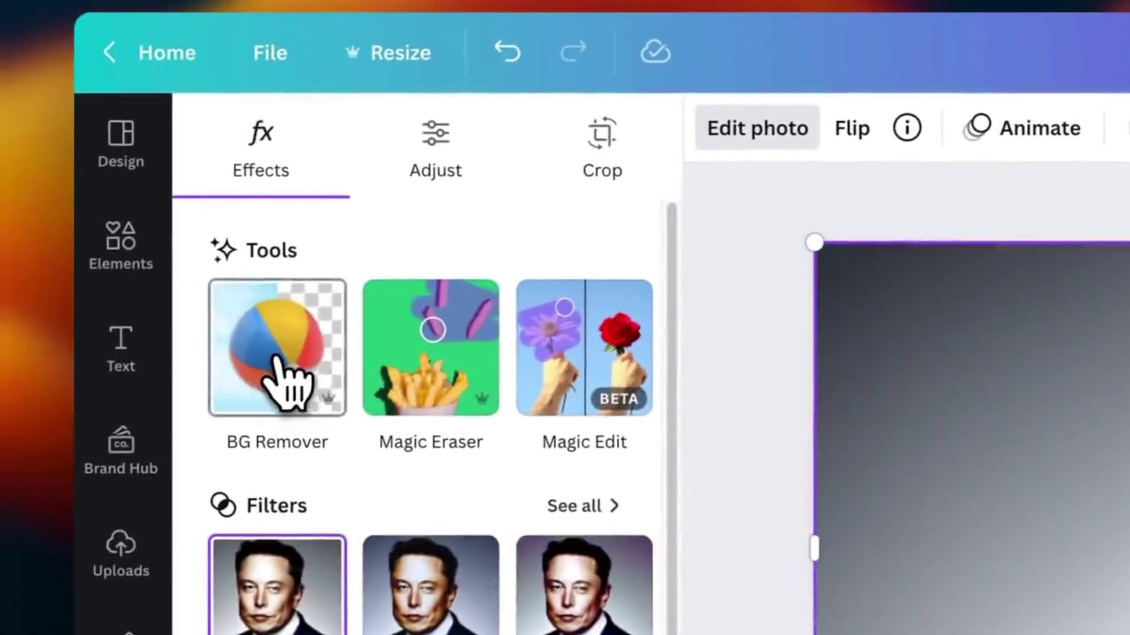
{"action": "left_click", "coordinate": [90, 423]}
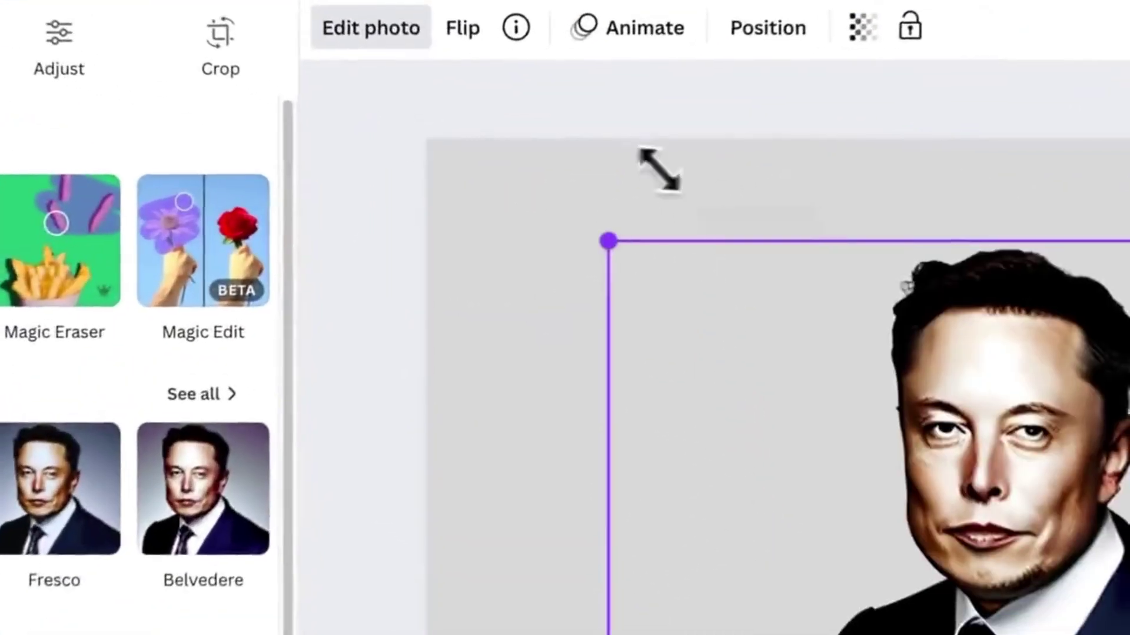
{"action": "left_click_drag", "start_coordinate": [444, 175], "coordinate": [560, 239]}
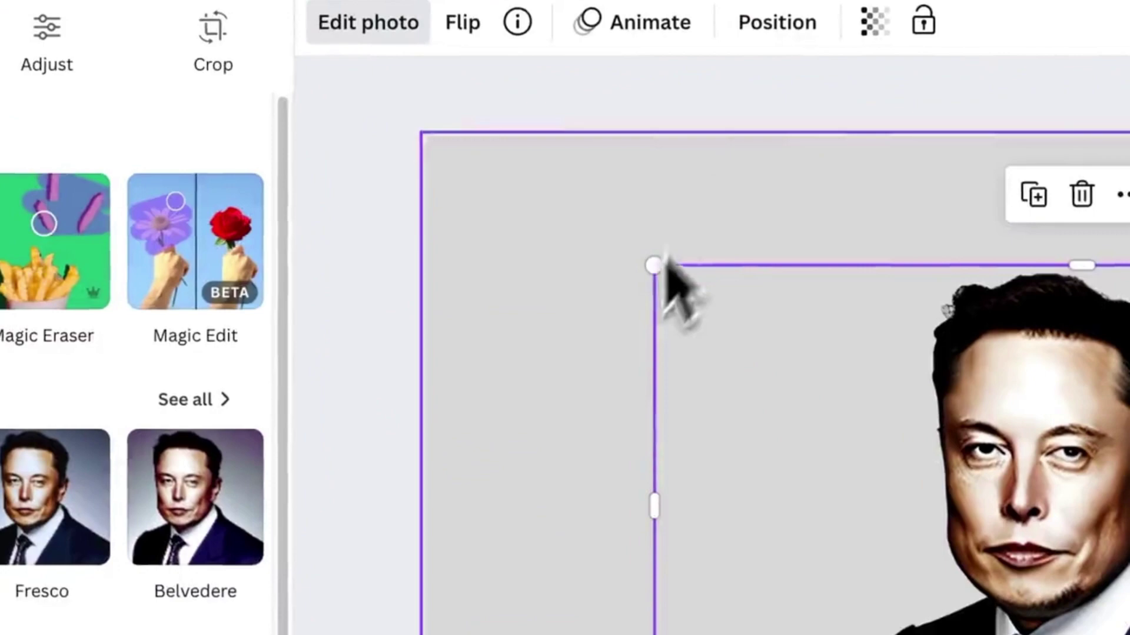
{"action": "left_click_drag", "start_coordinate": [560, 358], "coordinate": [659, 357]}
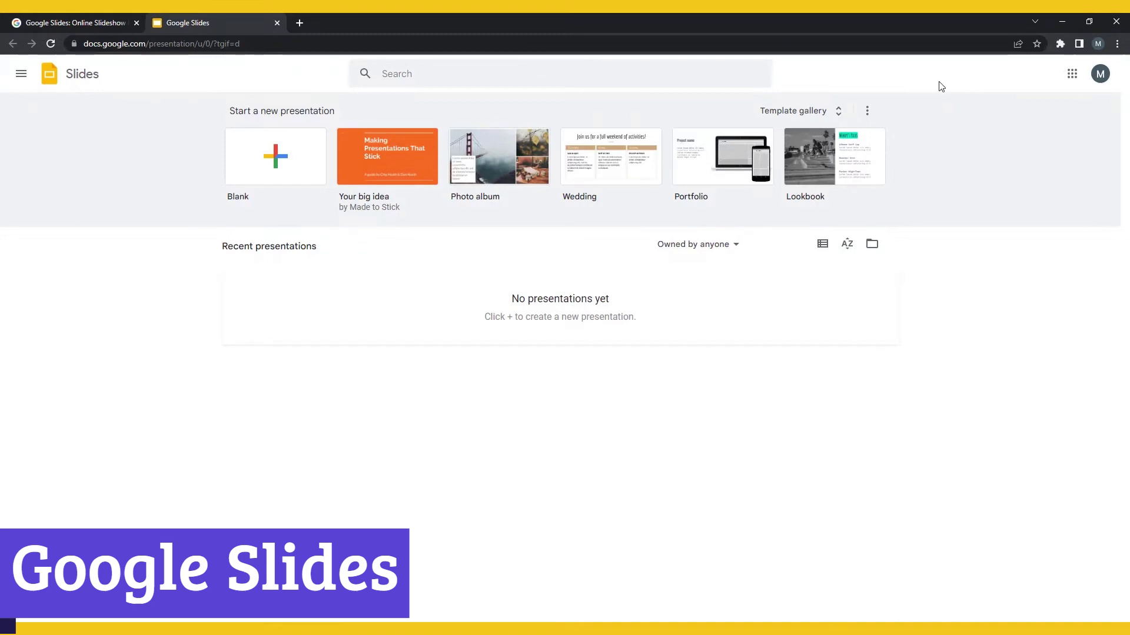
Step: Pick the Prototyping presentation template from the template gallery
{"action": "left_click", "coordinate": [805, 110]}
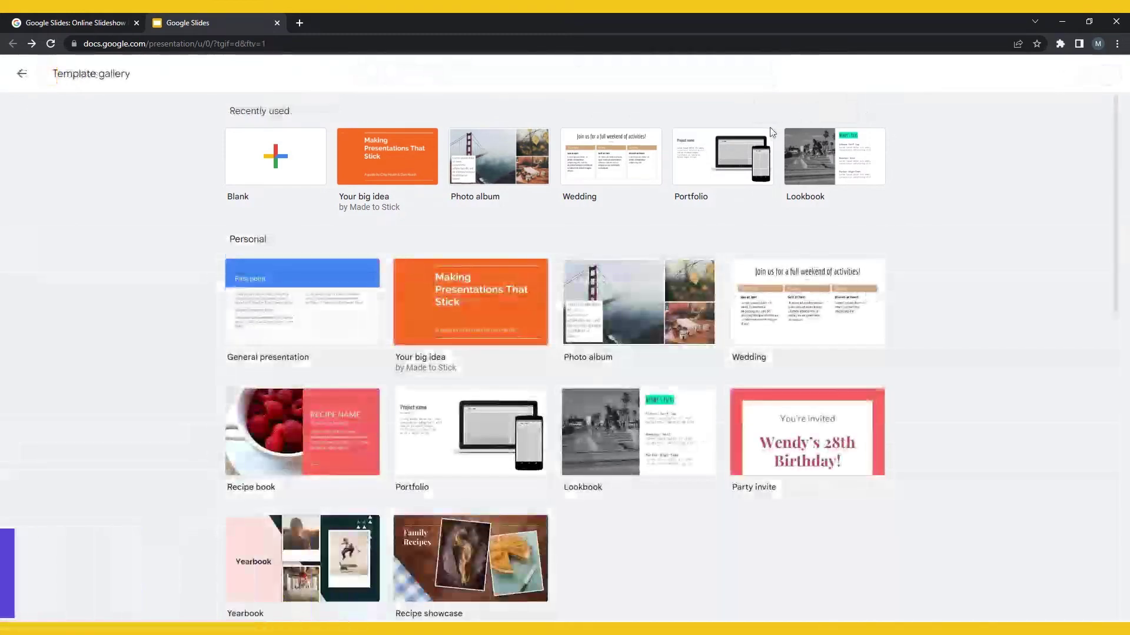
{"action": "scroll", "coordinate": [674, 155], "scroll_direction": "down", "scroll_amount": 1}
{"action": "scroll", "coordinate": [674, 156], "scroll_direction": "down", "scroll_amount": 2}
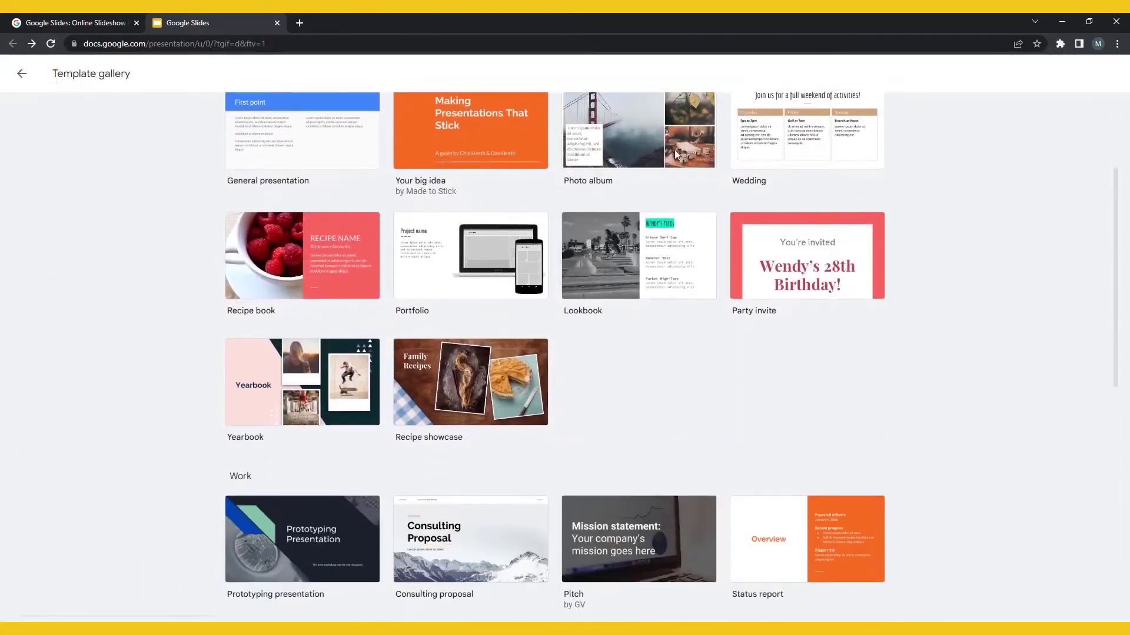
{"action": "scroll", "coordinate": [675, 156], "scroll_direction": "down", "scroll_amount": 2}
{"action": "scroll", "coordinate": [676, 155], "scroll_direction": "down", "scroll_amount": 1}
{"action": "scroll", "coordinate": [674, 156], "scroll_direction": "down", "scroll_amount": 1}
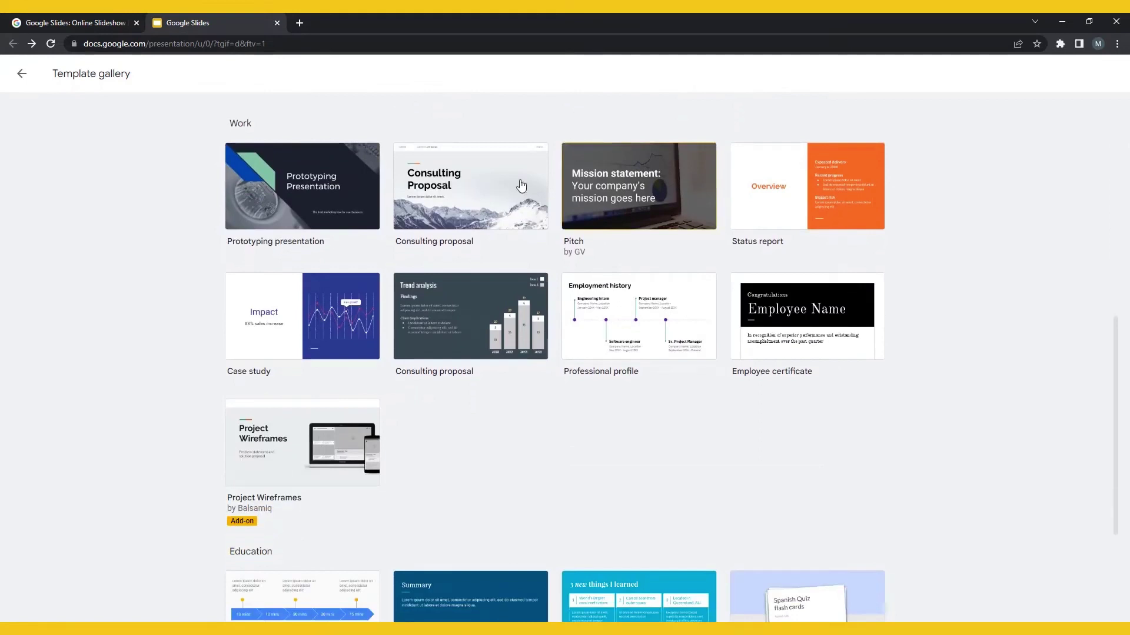
{"action": "left_click", "coordinate": [344, 201]}
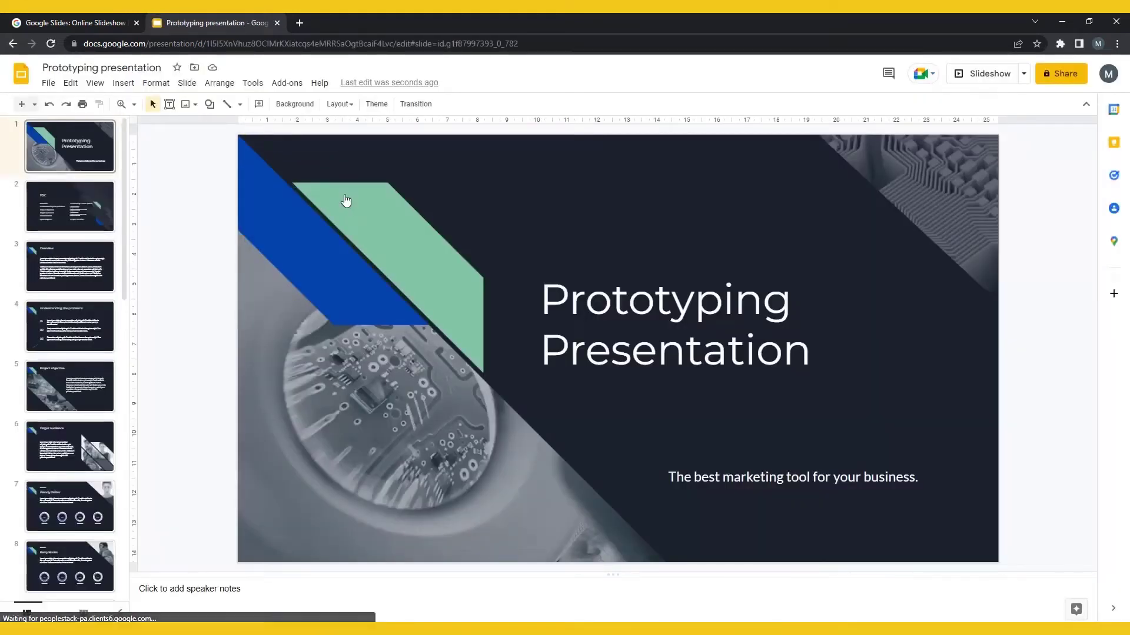
Step: Try the Streamline theme, then apply Focus to all slides
{"action": "left_click", "coordinate": [377, 104]}
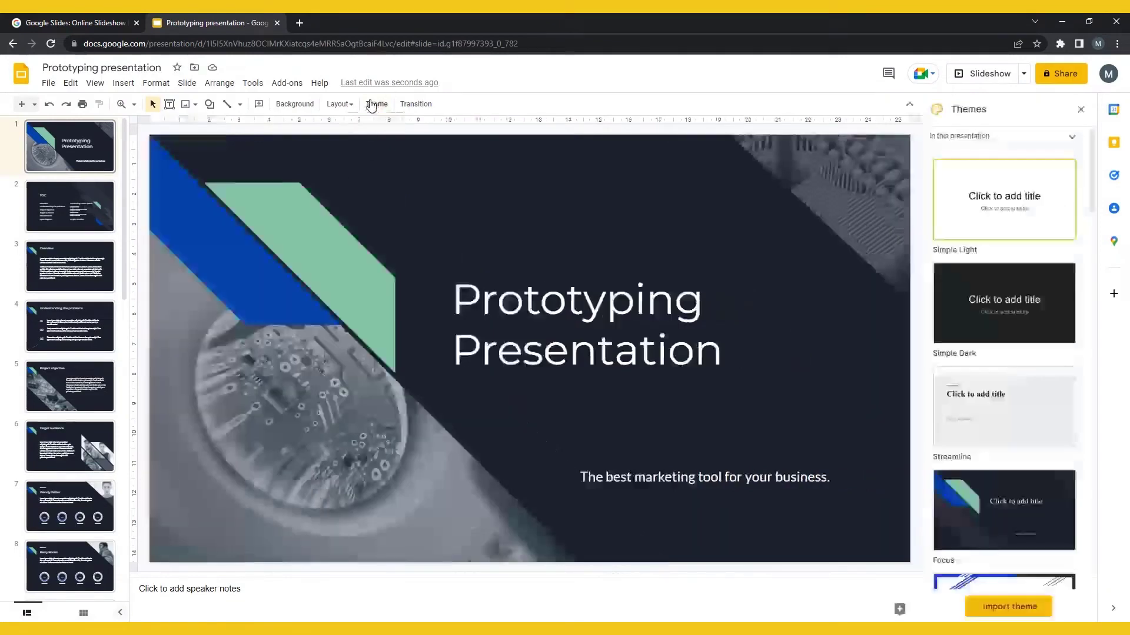
{"action": "scroll", "coordinate": [1009, 306], "scroll_direction": "down", "scroll_amount": 1}
{"action": "left_click", "coordinate": [1005, 335]}
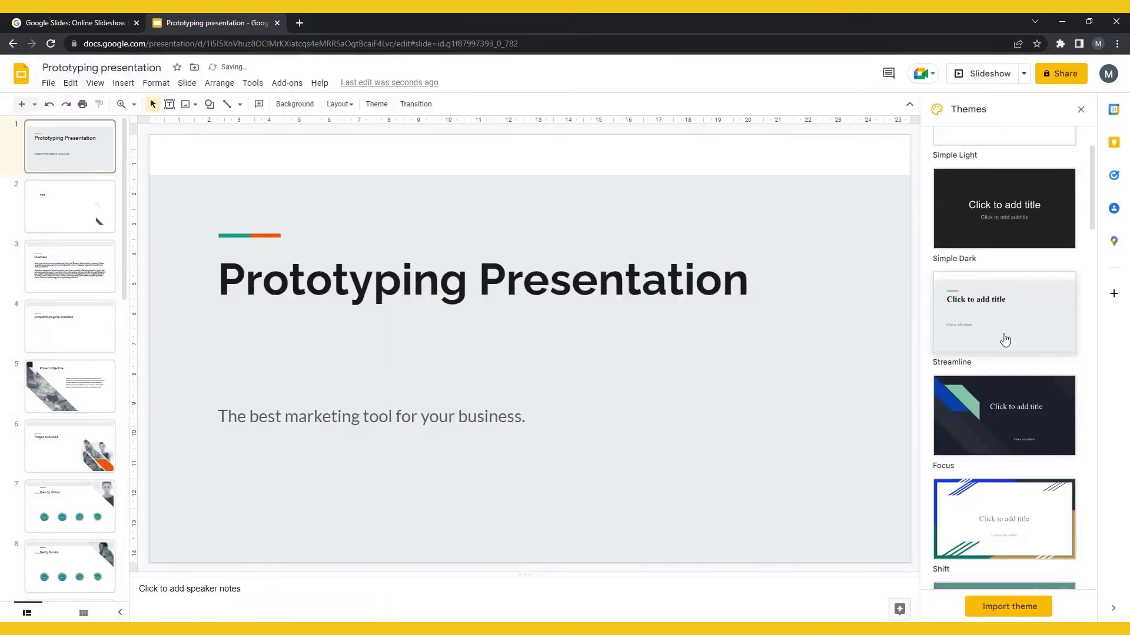
{"action": "scroll", "coordinate": [1004, 339], "scroll_direction": "down", "scroll_amount": 1}
{"action": "left_click", "coordinate": [1004, 339]}
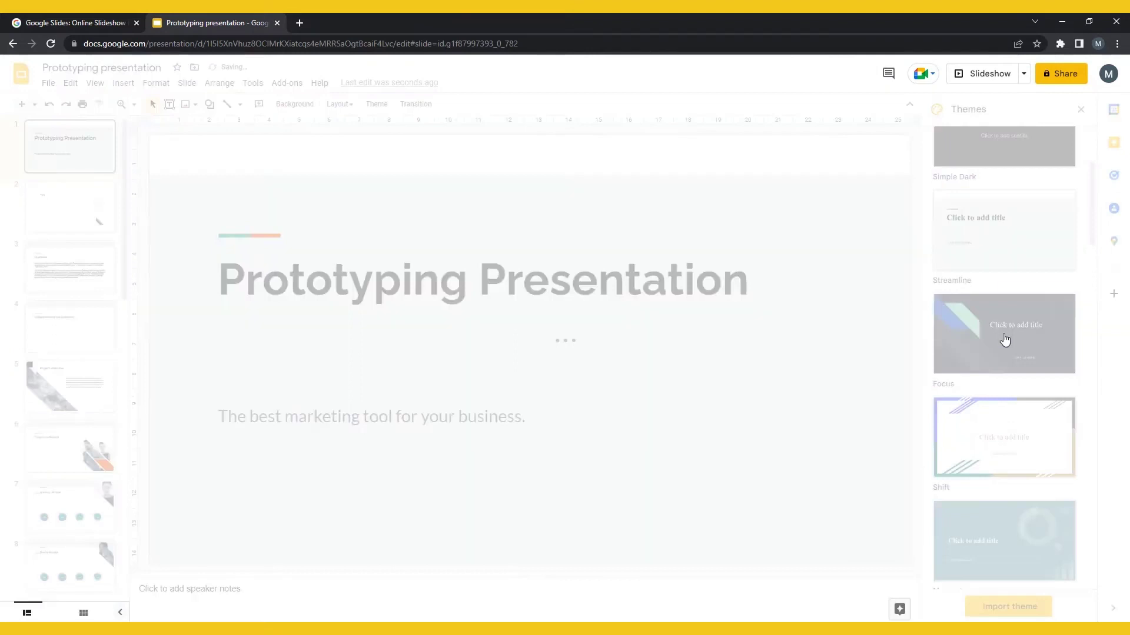
{"action": "scroll", "coordinate": [1004, 340], "scroll_direction": "down", "scroll_amount": 2}
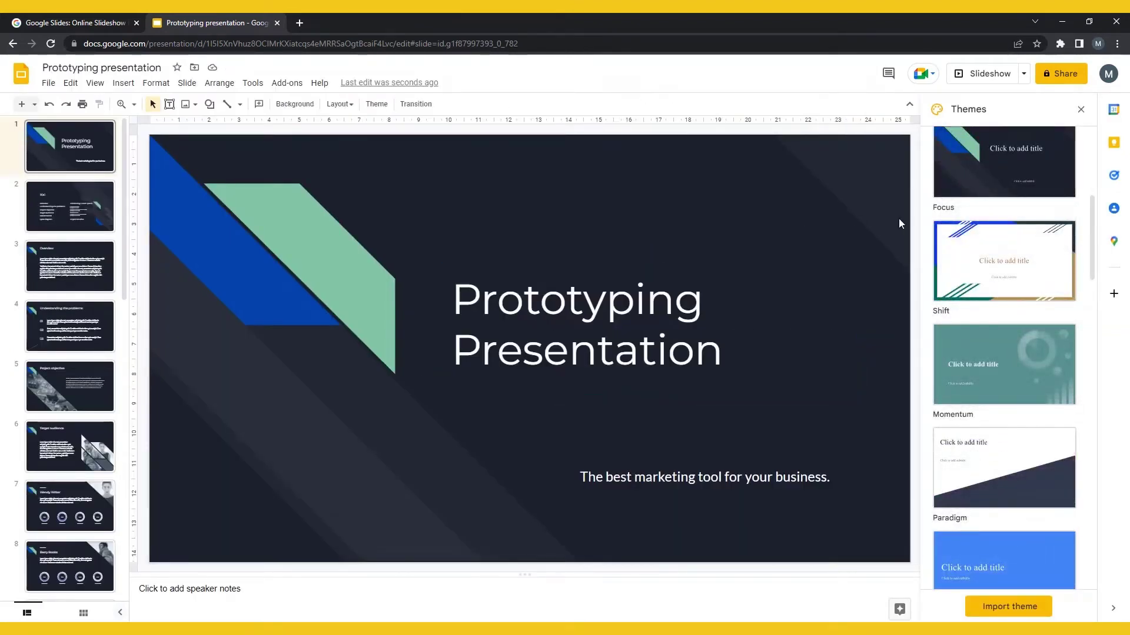
{"action": "left_click", "coordinate": [188, 83]}
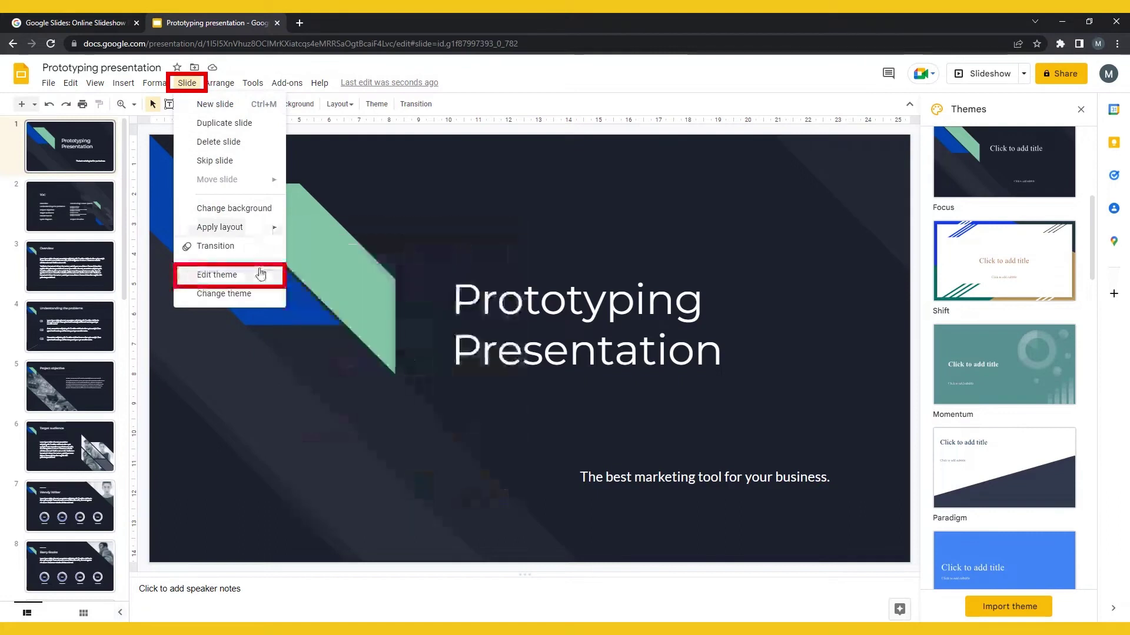
Step: In the theme editor, change the Focus title style font from Montserrat to Arial
{"action": "left_click", "coordinate": [260, 275]}
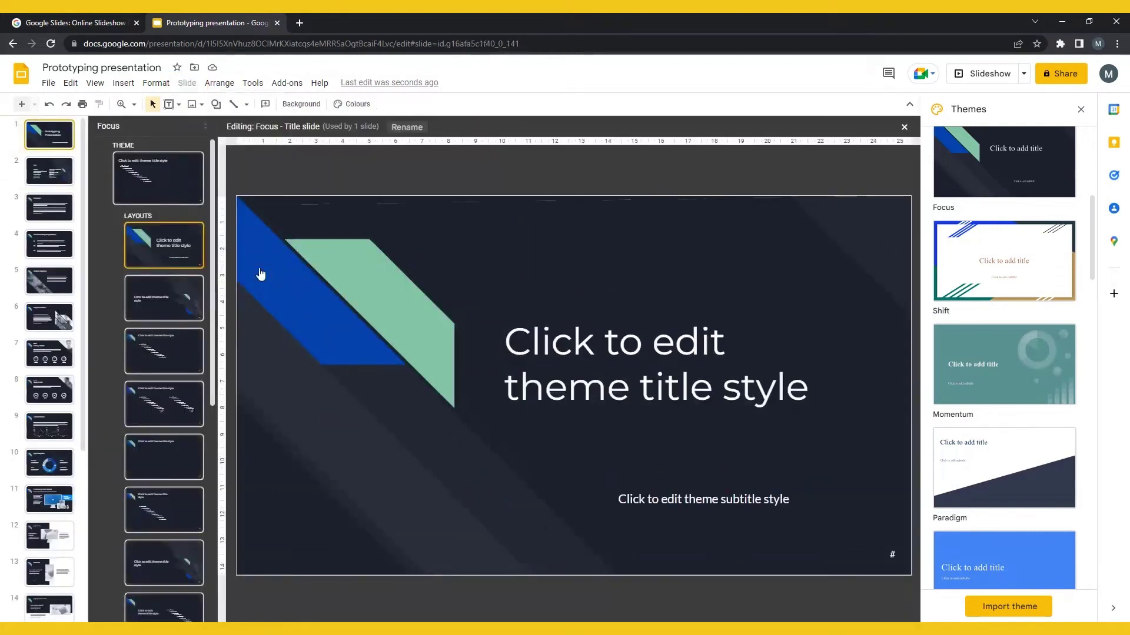
{"action": "triple_click", "coordinate": [625, 368]}
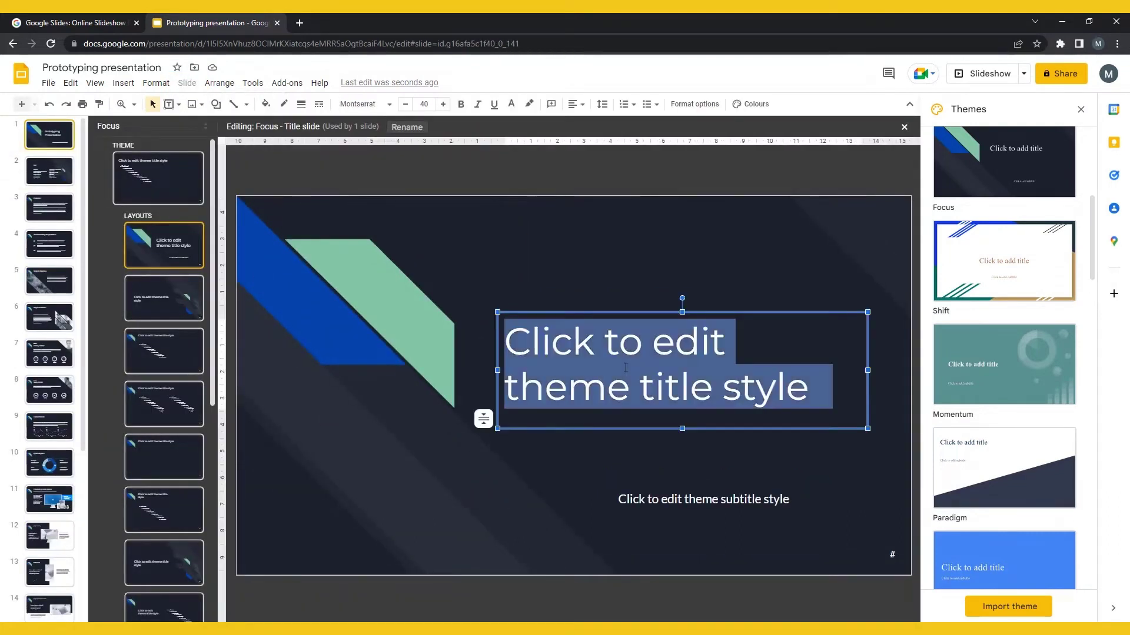
{"action": "left_click", "coordinate": [484, 420]}
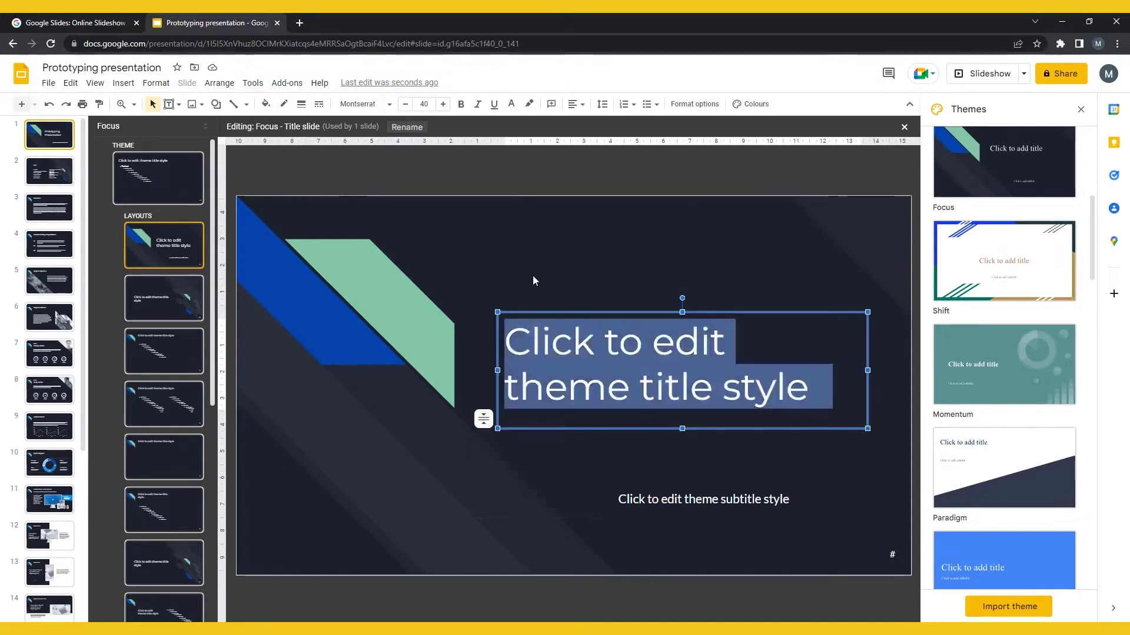
{"action": "left_click", "coordinate": [380, 105]}
{"action": "mouse_move", "coordinate": [406, 190]}
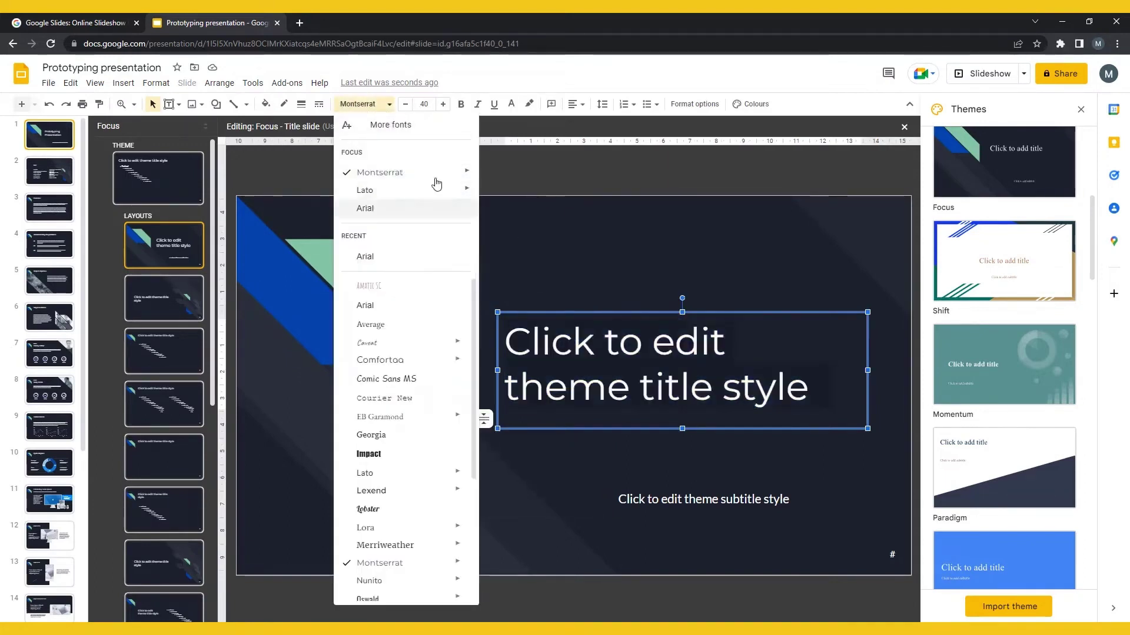
{"action": "left_click", "coordinate": [439, 212]}
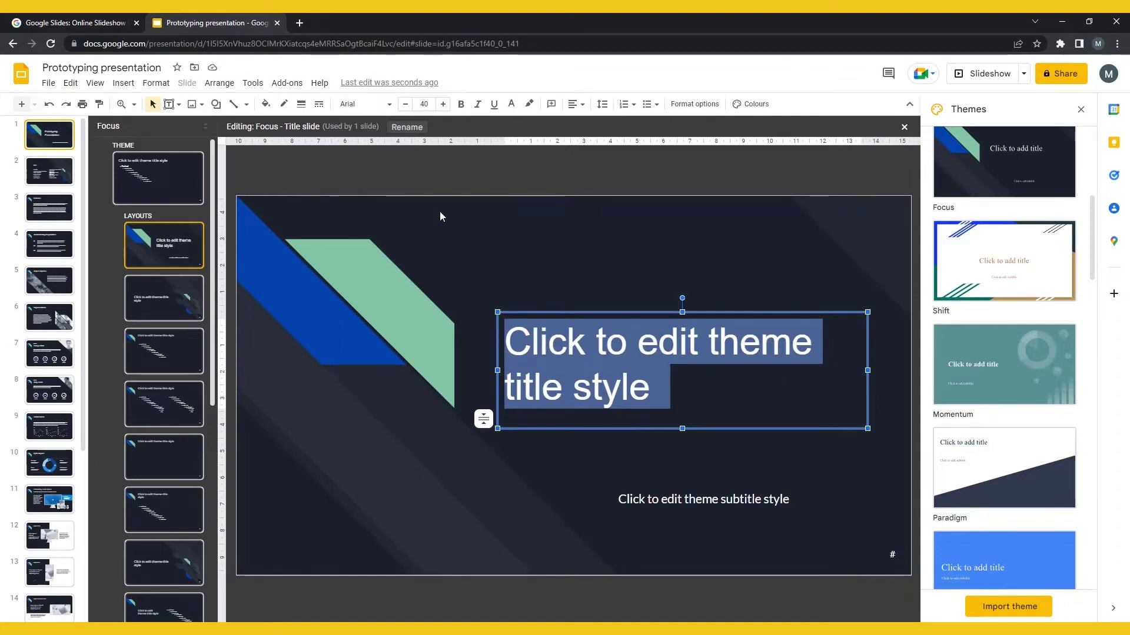
Step: Deselect the title, view the Section header layout, and close the theme editor
{"action": "left_click", "coordinate": [458, 207]}
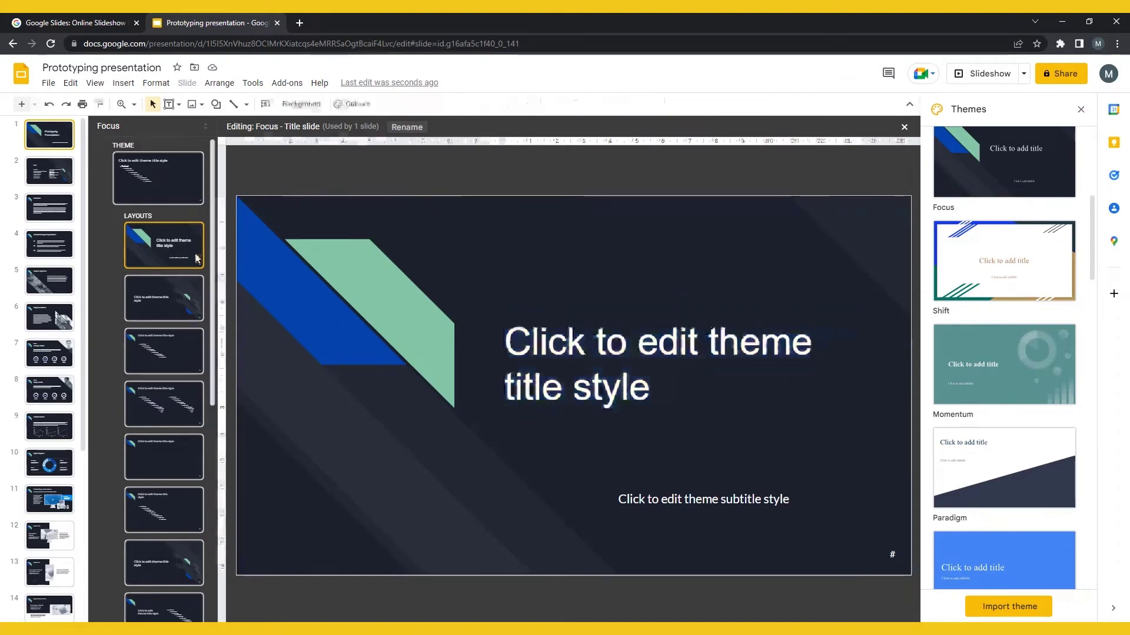
{"action": "left_click", "coordinate": [187, 303]}
{"action": "left_click", "coordinate": [51, 137]}
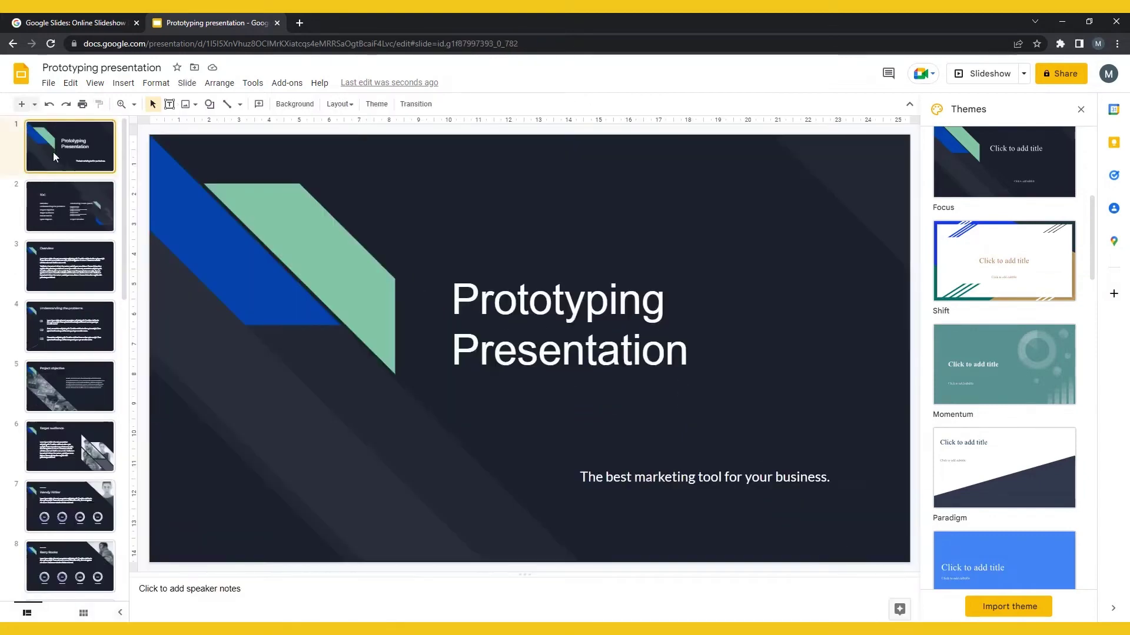
Step: Check the body text on slide 5, Project objective, and move to slide 7, Persona 01
{"action": "left_click", "coordinate": [85, 387]}
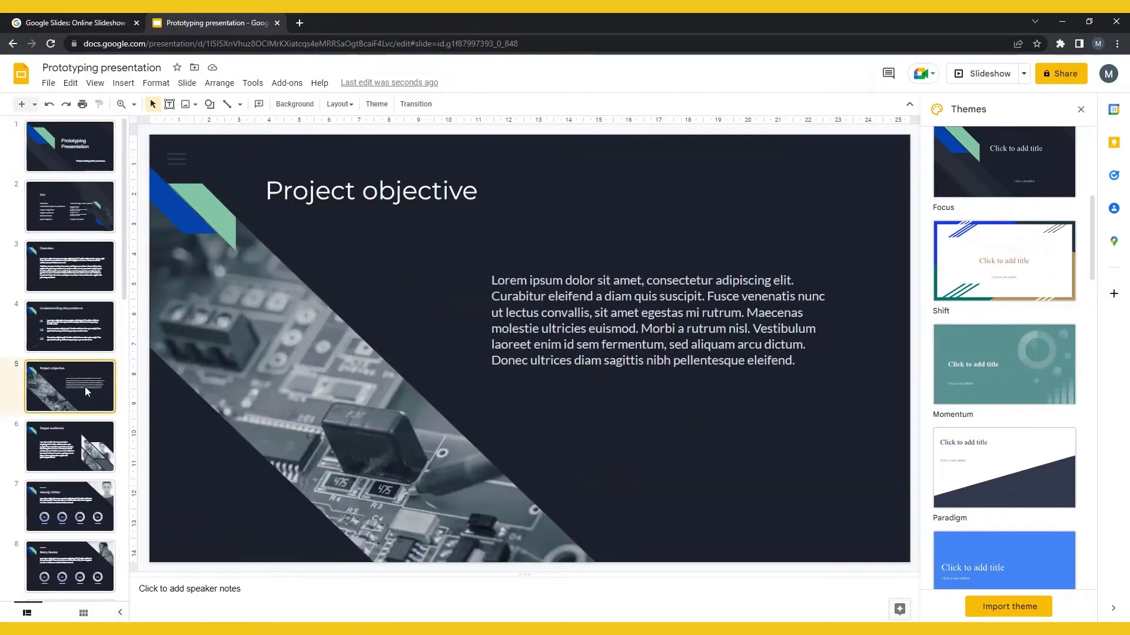
{"action": "right_click", "coordinate": [328, 385]}
{"action": "key", "text": "Escape"}
{"action": "left_click", "coordinate": [530, 389]}
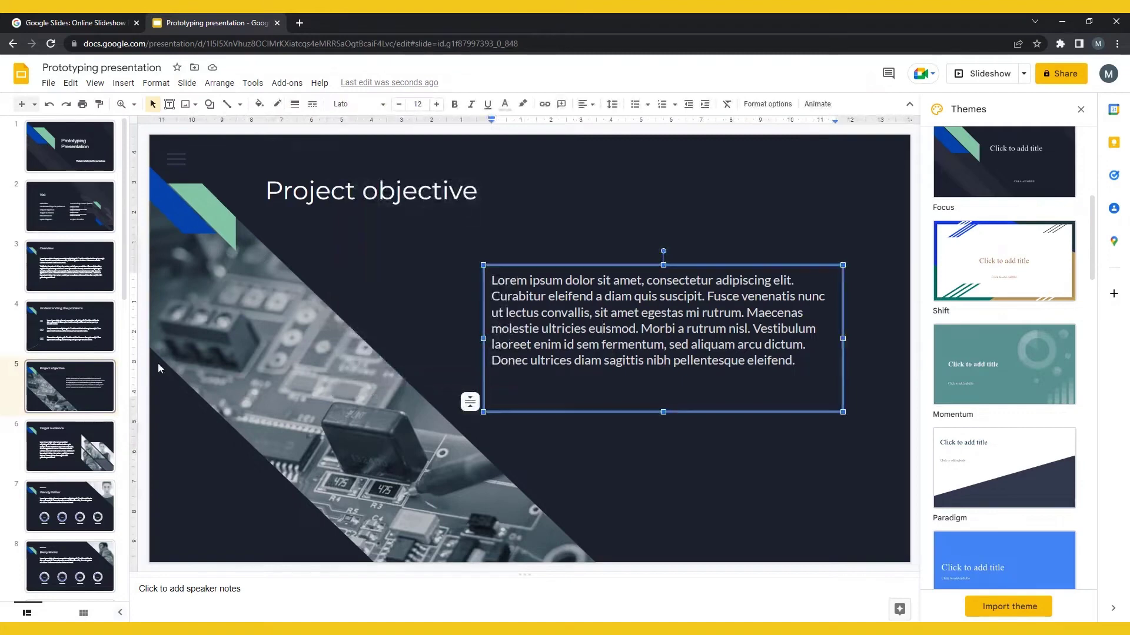
{"action": "left_click", "coordinate": [70, 506]}
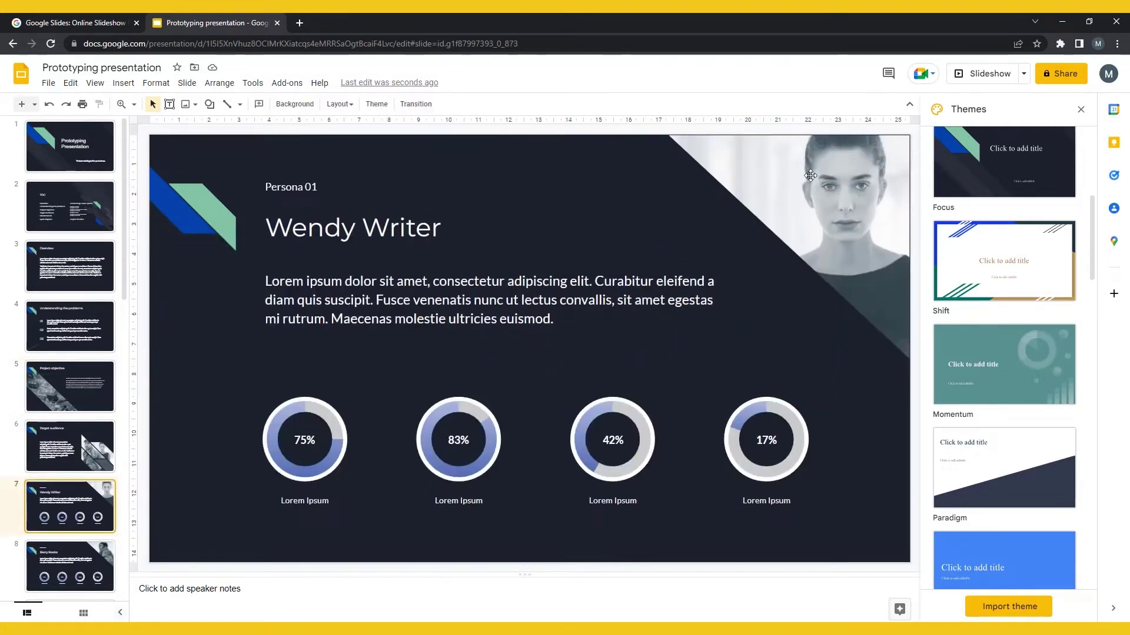
Step: Replace the Wendy Writer portrait with a red-orange sunset photo from a web search
{"action": "left_click", "coordinate": [810, 175]}
{"action": "right_click", "coordinate": [810, 175]}
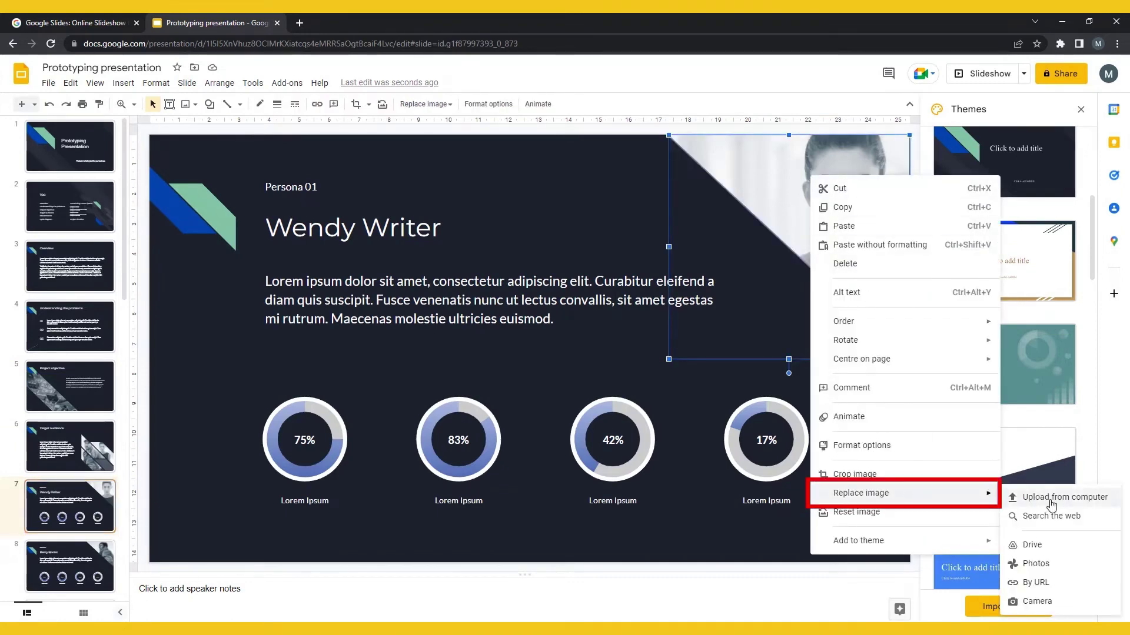
{"action": "left_click", "coordinate": [1058, 517]}
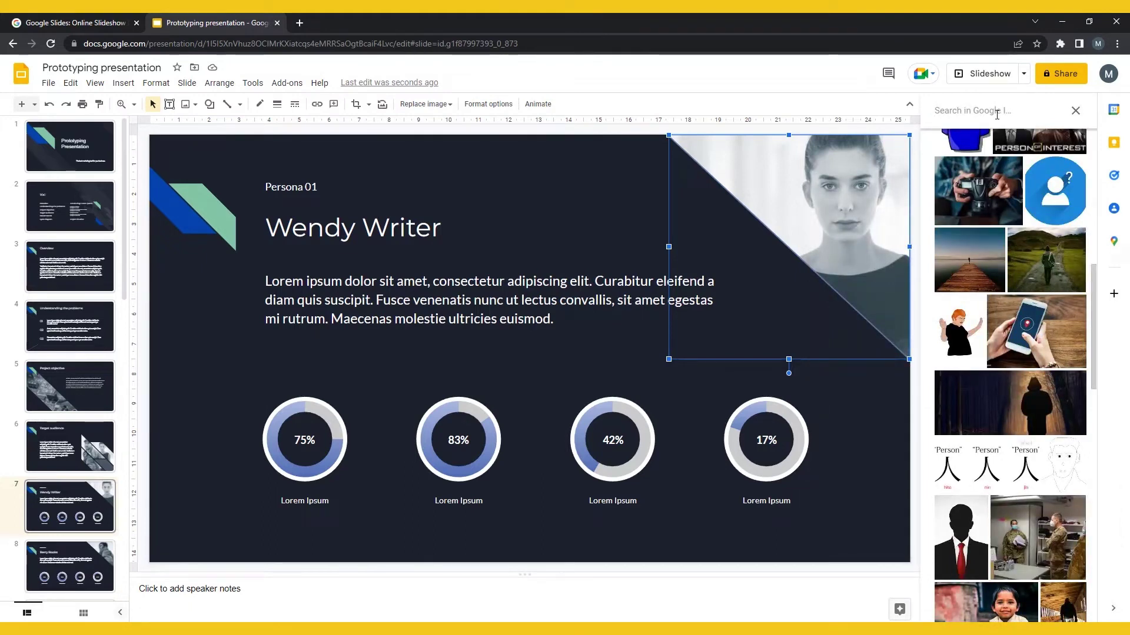
{"action": "type", "text": "sunset"}
{"action": "key", "text": "Return"}
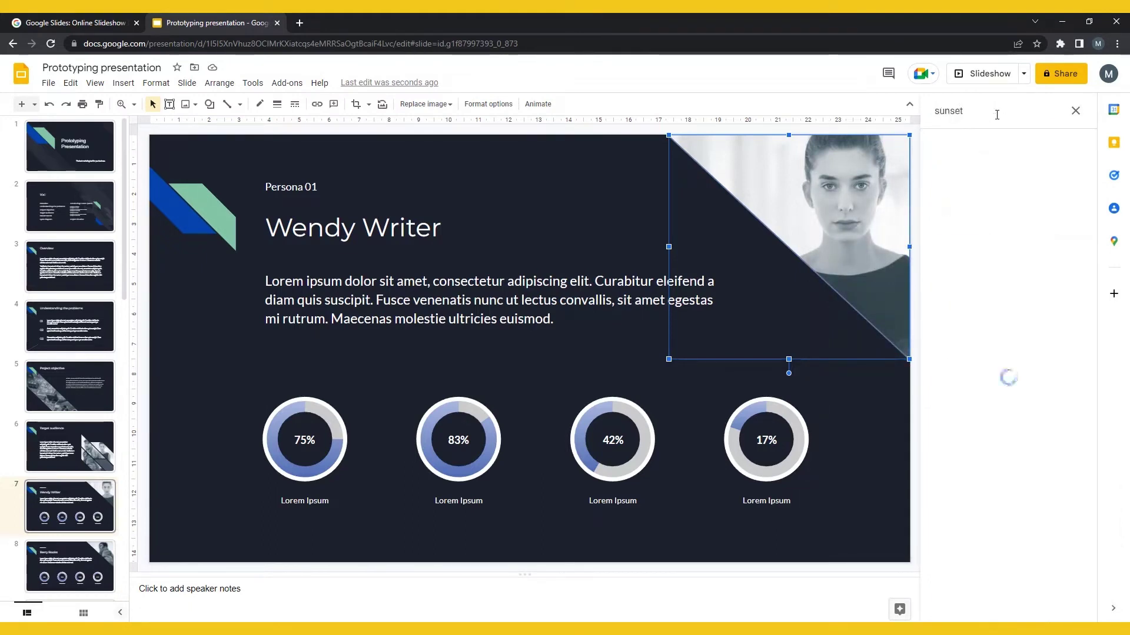
{"action": "left_click", "coordinate": [1041, 387]}
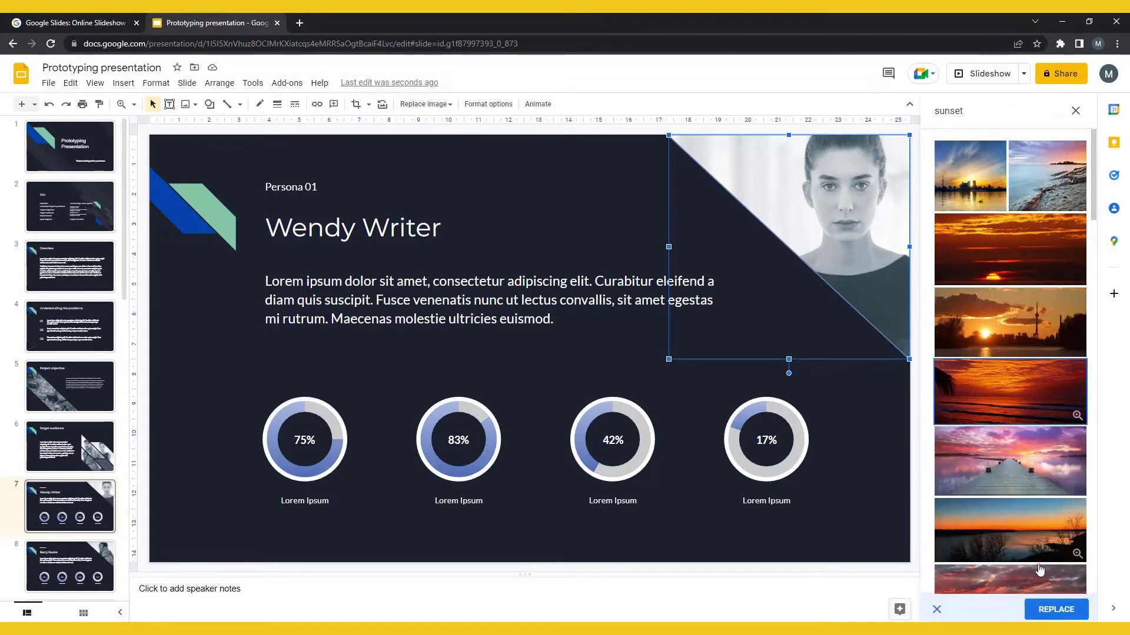
{"action": "left_click", "coordinate": [1054, 609]}
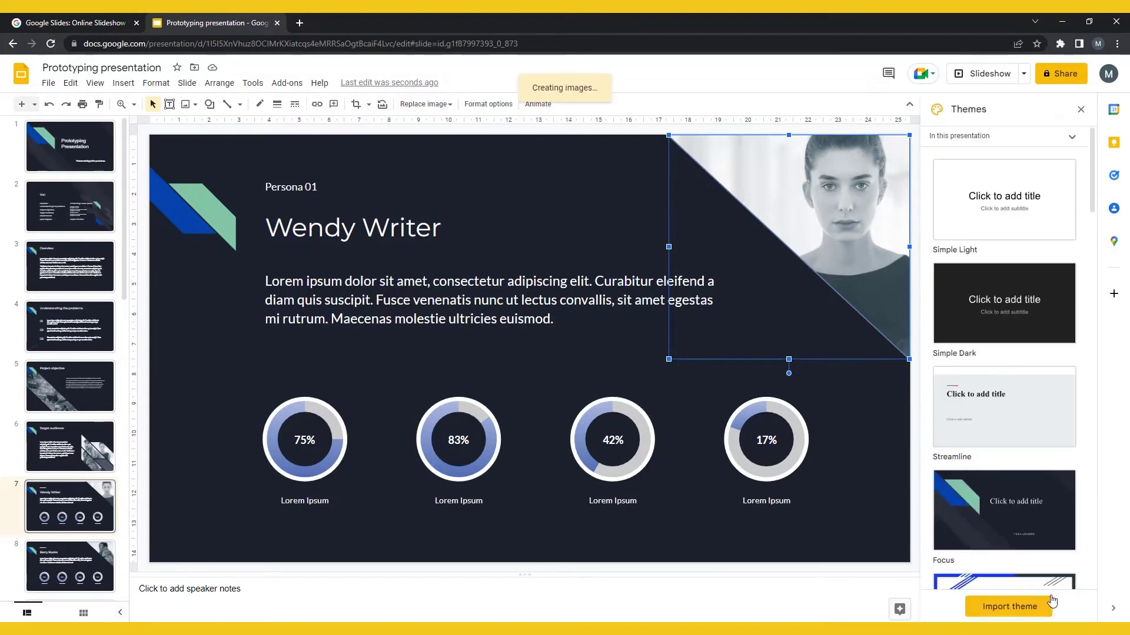
Step: Select and deselect the sunset image to check its top-right placement
{"action": "left_click", "coordinate": [839, 413]}
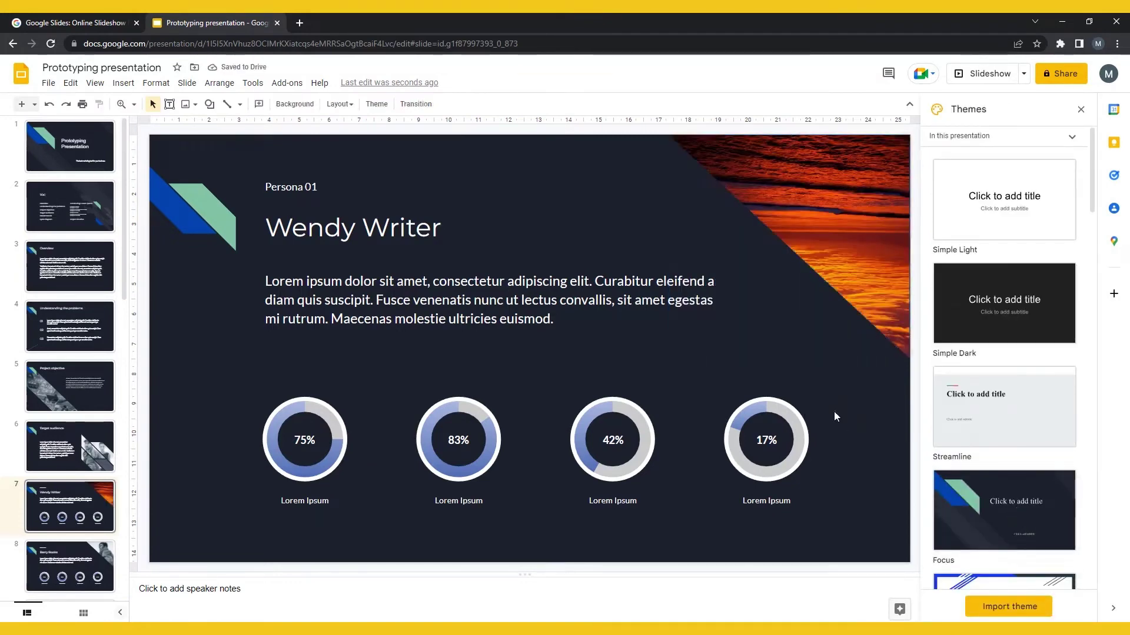
{"action": "left_click", "coordinate": [690, 299]}
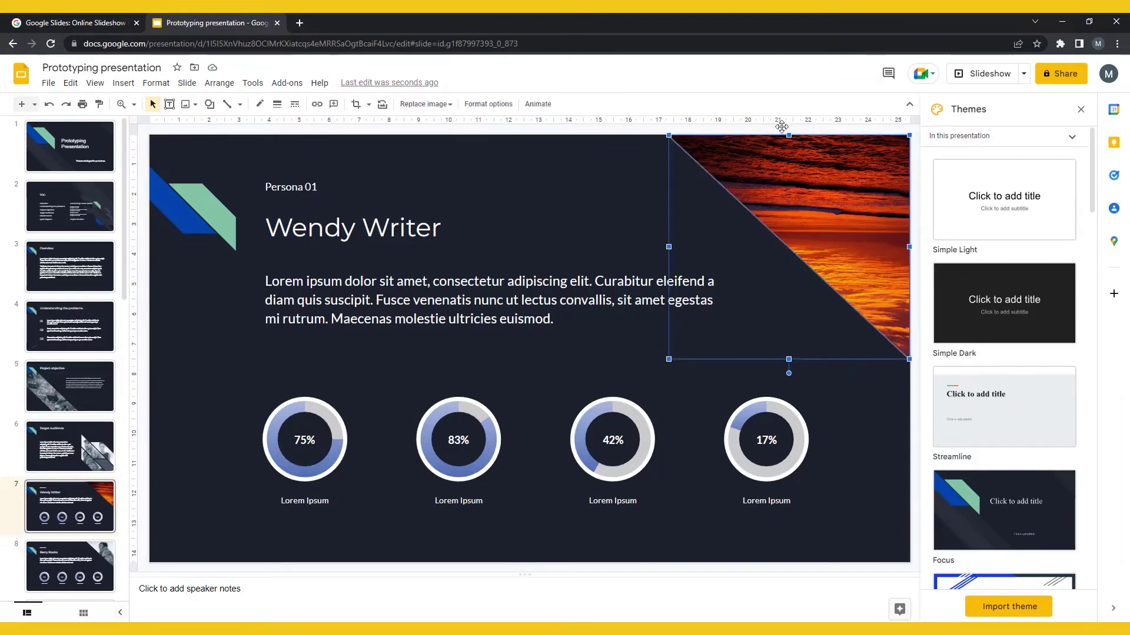
{"action": "left_click", "coordinate": [864, 402]}
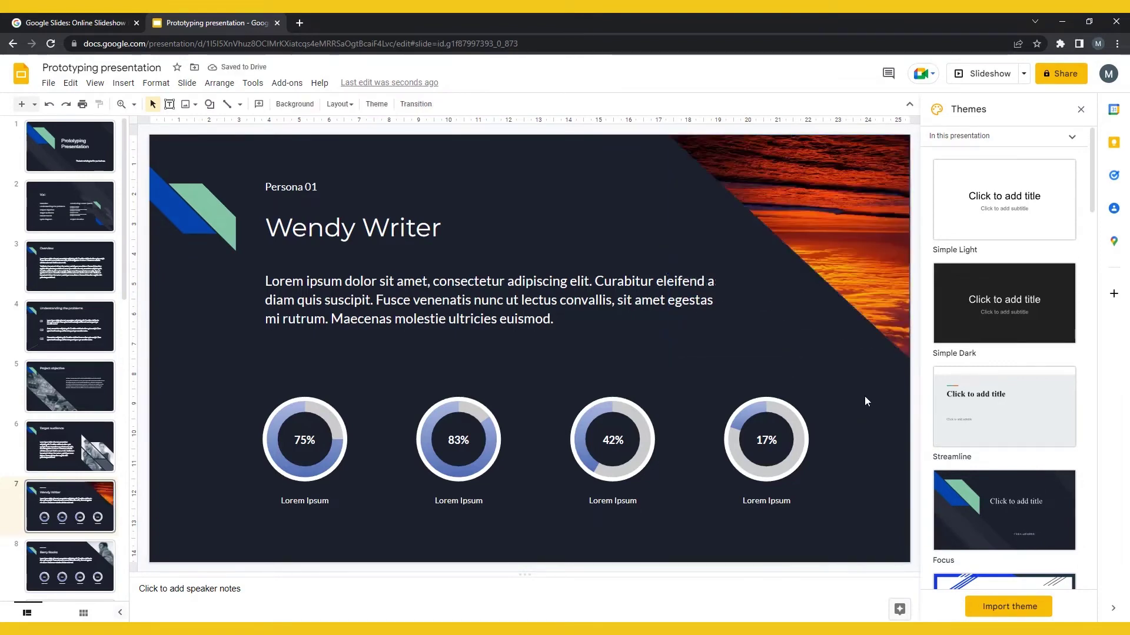
Step: Cancel a started audio insert and draw a horizontal line beneath the paragraph text
{"action": "left_click", "coordinate": [123, 82]}
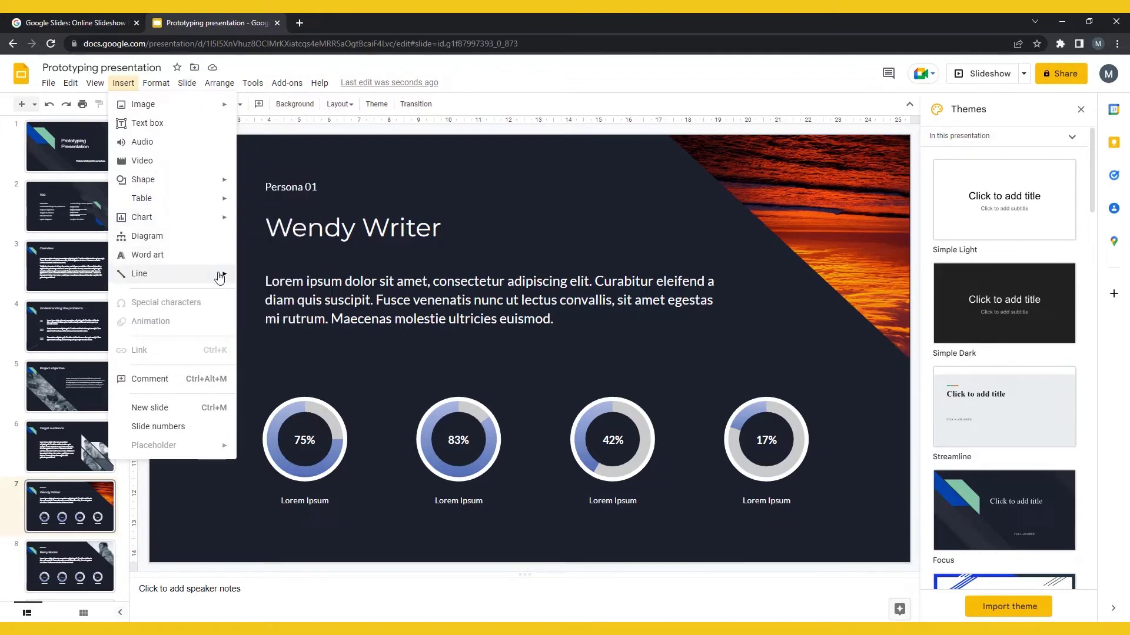
{"action": "mouse_move", "coordinate": [139, 273]}
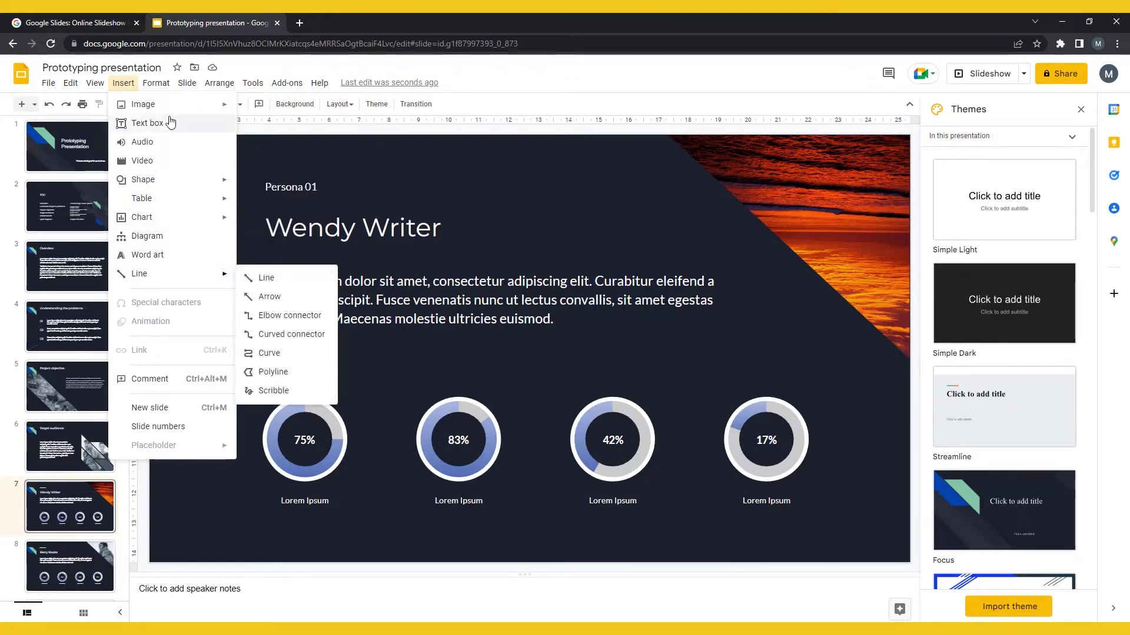
{"action": "left_click", "coordinate": [159, 143]}
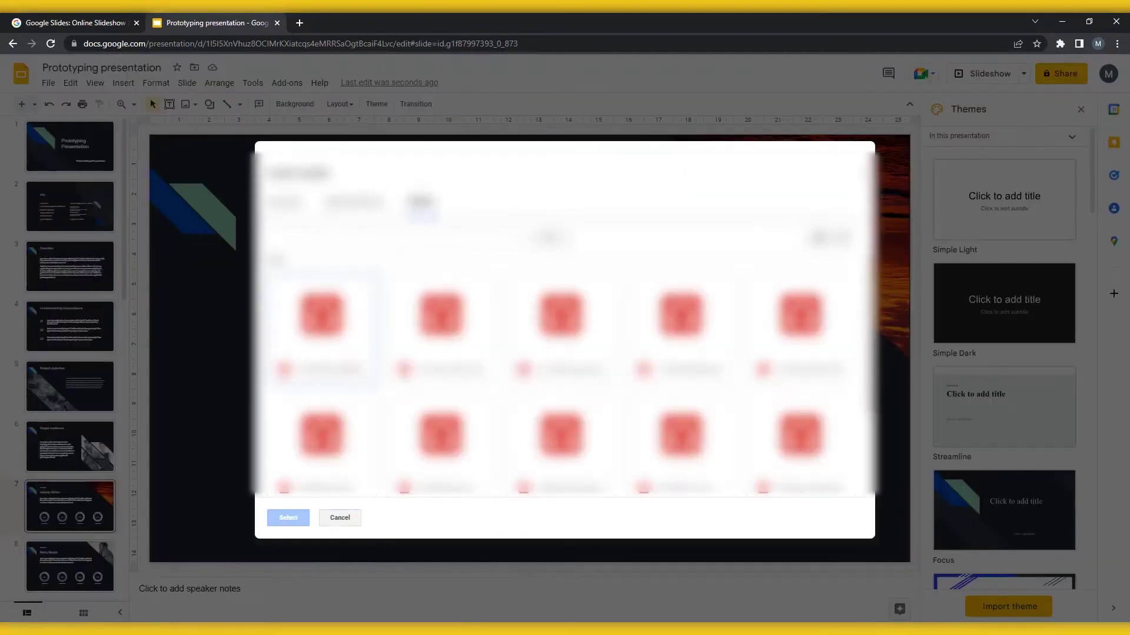
{"action": "key", "text": "Escape"}
{"action": "left_click", "coordinate": [123, 82]}
{"action": "mouse_move", "coordinate": [177, 274]}
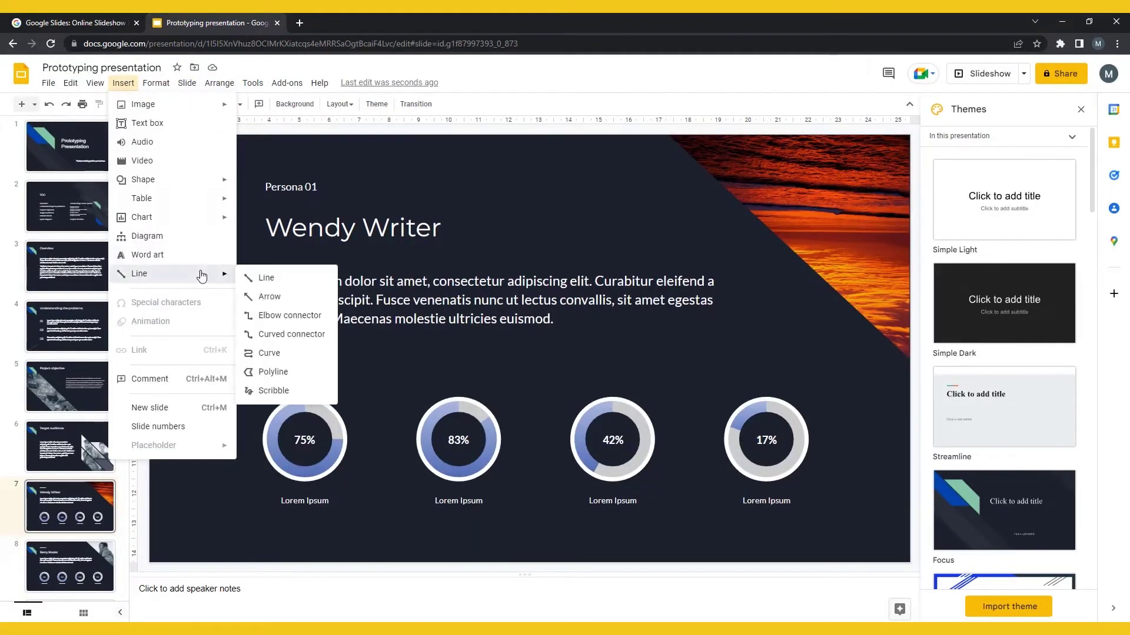
{"action": "left_click", "coordinate": [273, 280]}
{"action": "left_click_drag", "start_coordinate": [286, 353], "coordinate": [742, 354]}
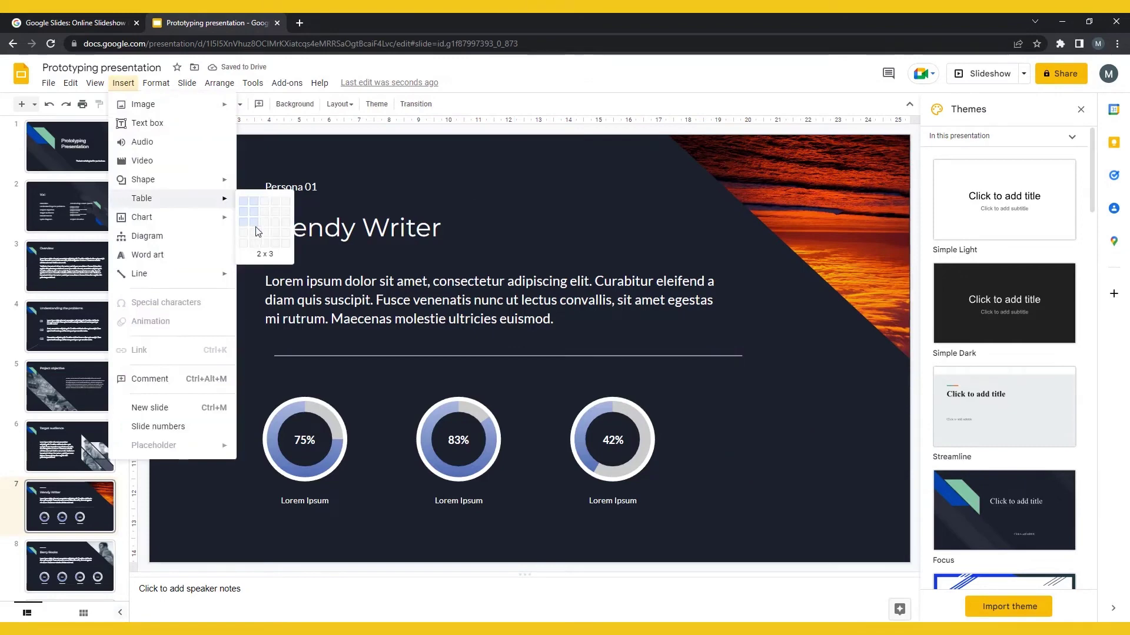
Step: Place a narrowed 2x3 table at lower right and a shrunken pie chart at lower left
{"action": "left_click", "coordinate": [257, 231]}
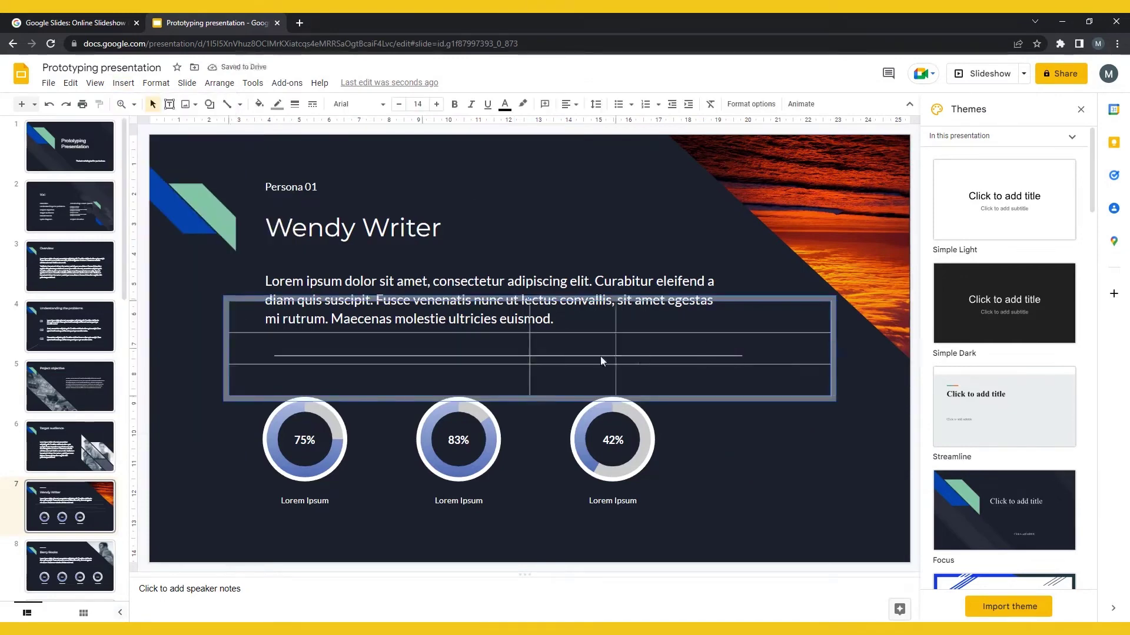
{"action": "left_click_drag", "start_coordinate": [600, 361], "coordinate": [462, 399]}
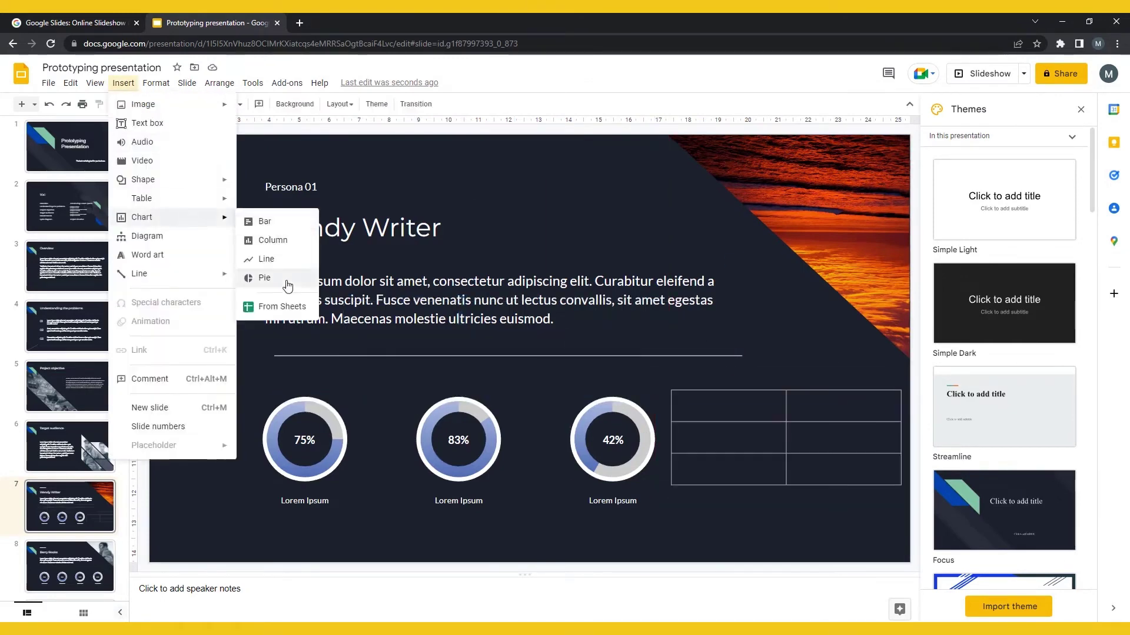
{"action": "left_click", "coordinate": [269, 279]}
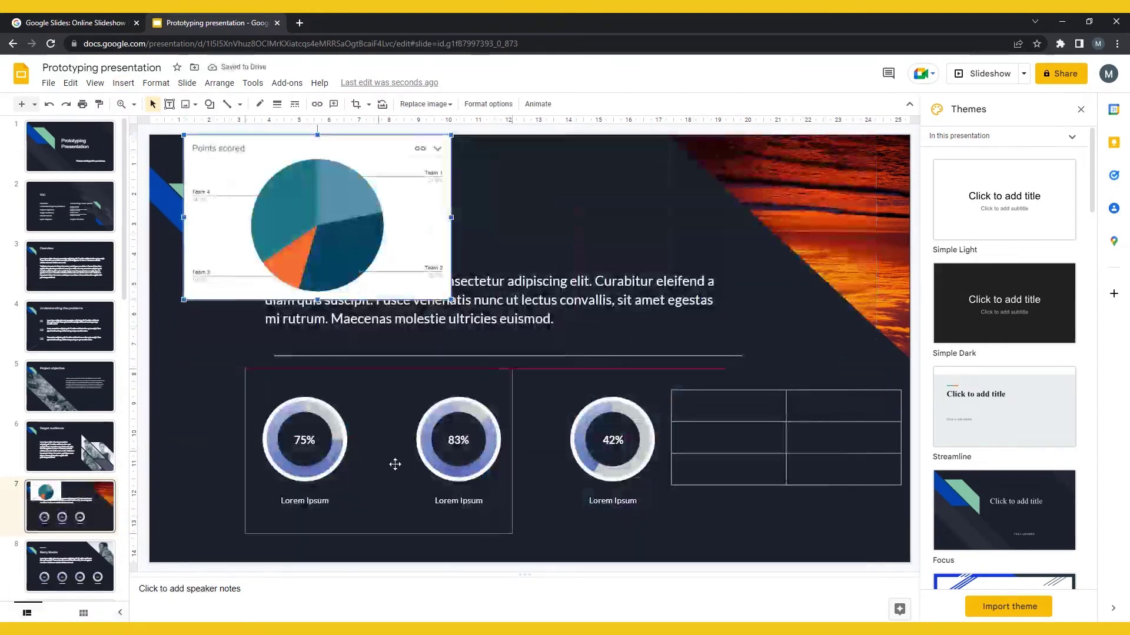
{"action": "left_click_drag", "start_coordinate": [420, 158], "coordinate": [484, 388]}
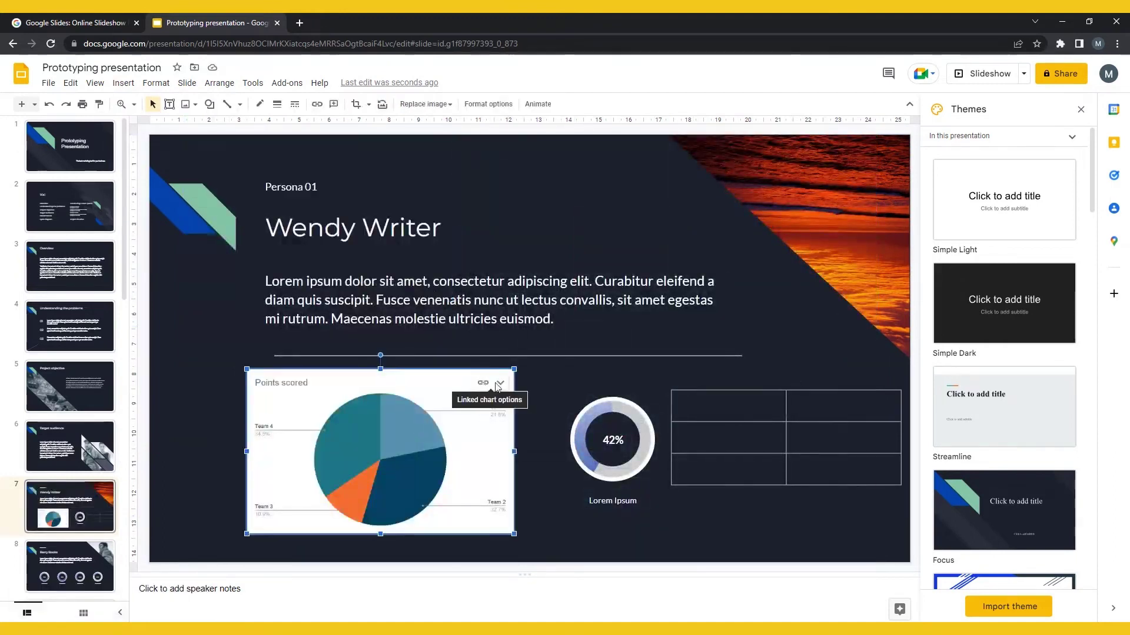
{"action": "left_click", "coordinate": [486, 385]}
Step: Review the Team 1–4 Period 1 source data in Sheets, then close it with Ctrl+W
{"action": "left_click", "coordinate": [475, 402]}
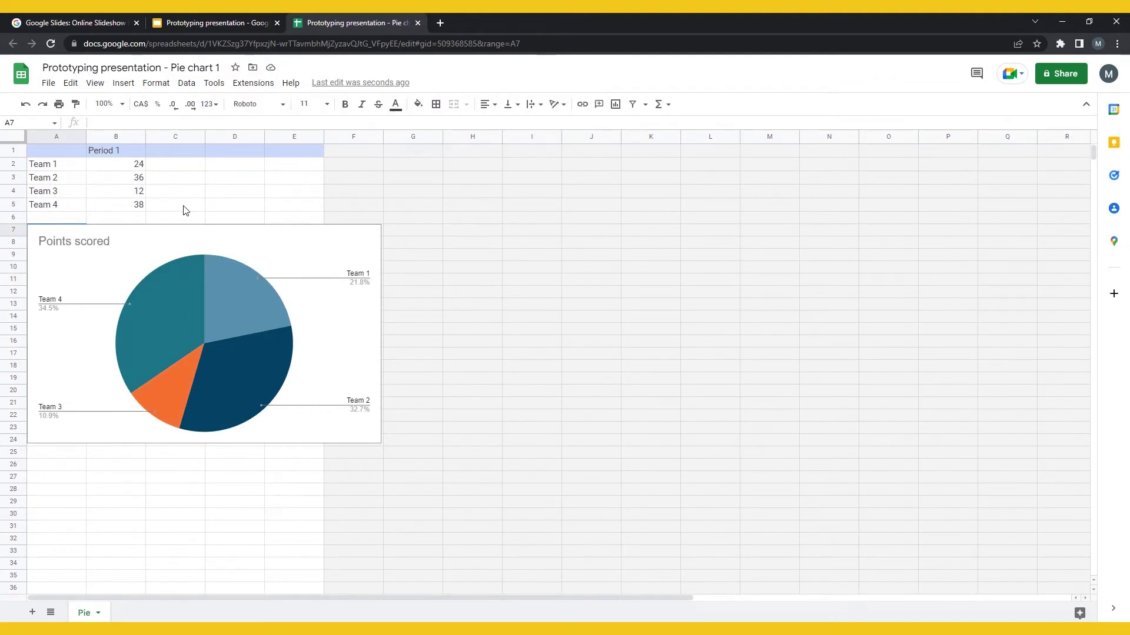
{"action": "key", "text": "ctrl+w"}
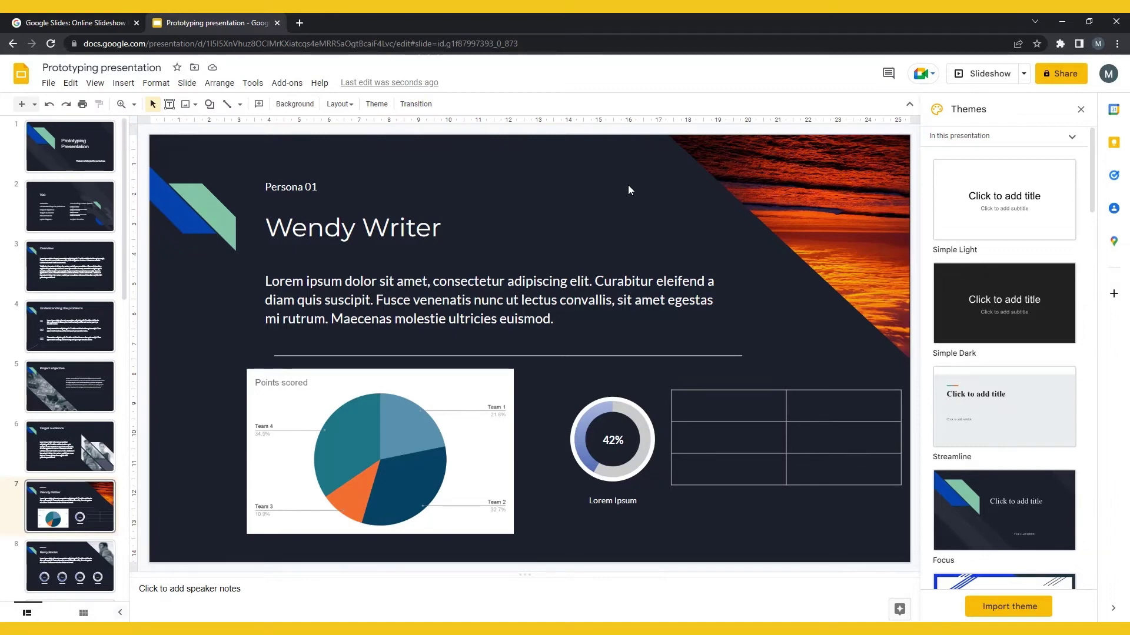
Step: Apply a slightly-below-fast Slide from right transition to all slides and preview it
{"action": "left_click", "coordinate": [414, 105]}
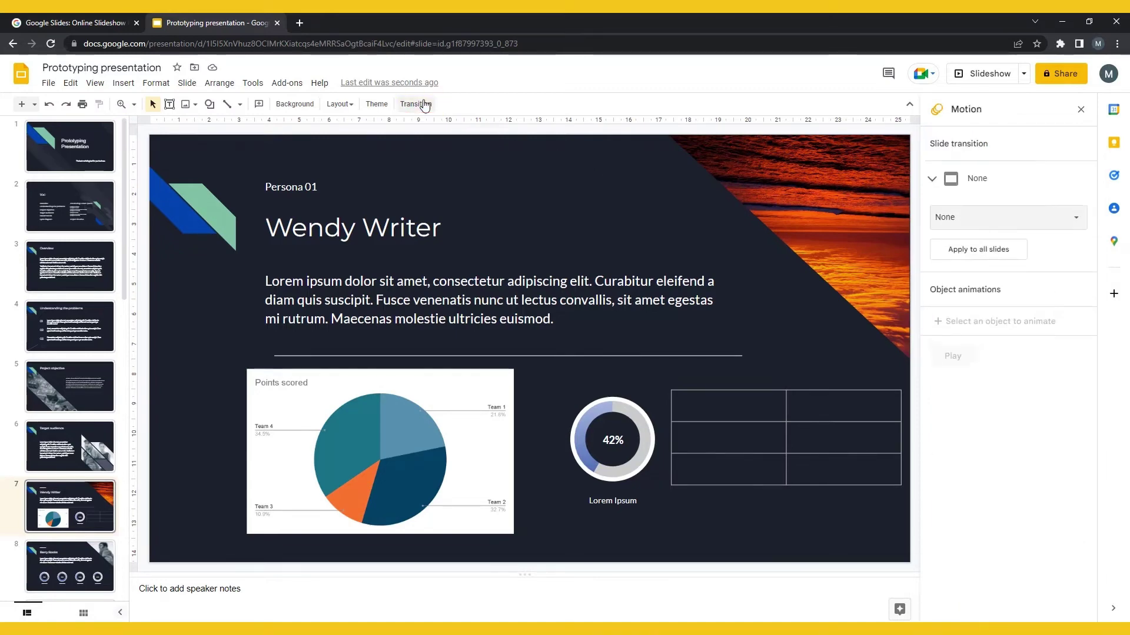
{"action": "left_click", "coordinate": [1067, 219]}
{"action": "left_click", "coordinate": [983, 299]}
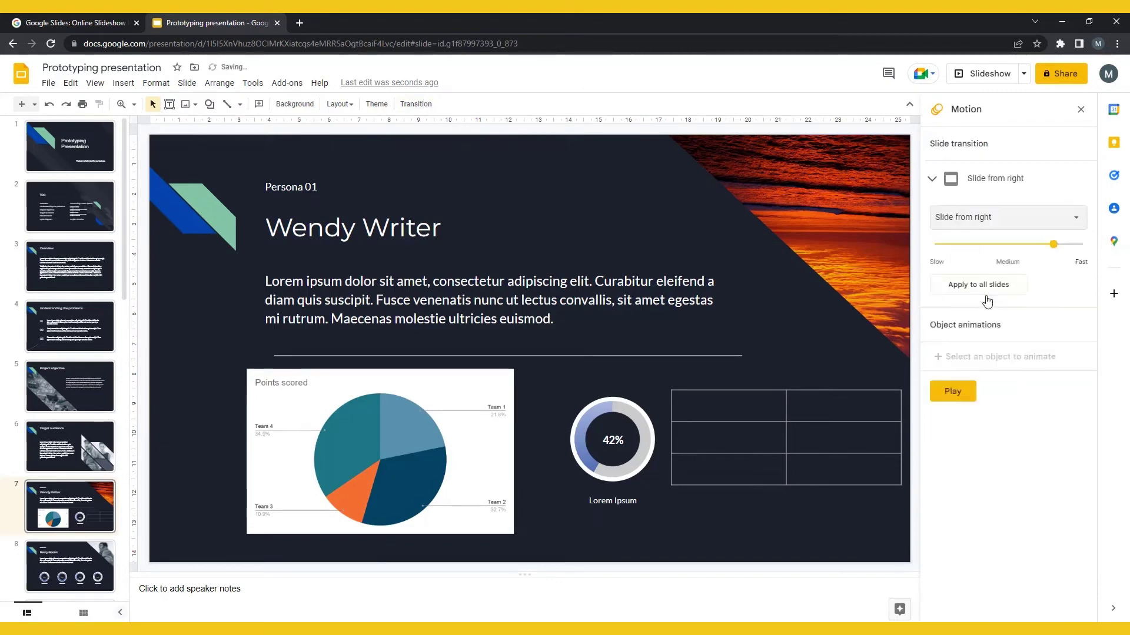
{"action": "left_click_drag", "start_coordinate": [1040, 248], "coordinate": [1028, 256]}
{"action": "left_click", "coordinate": [999, 295]}
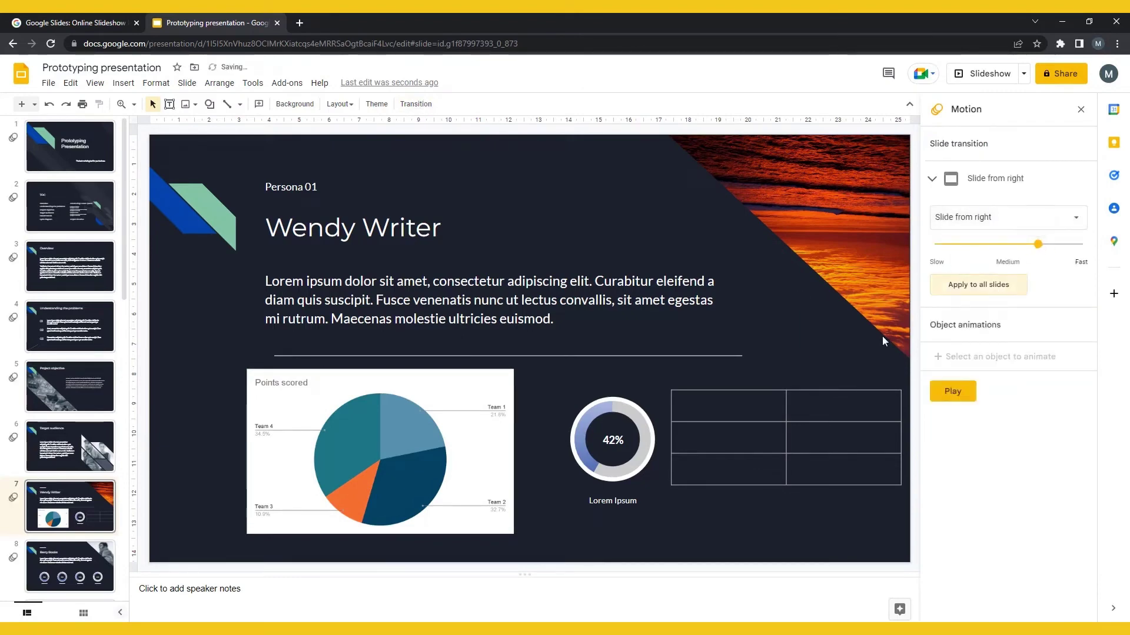
{"action": "left_click", "coordinate": [952, 392]}
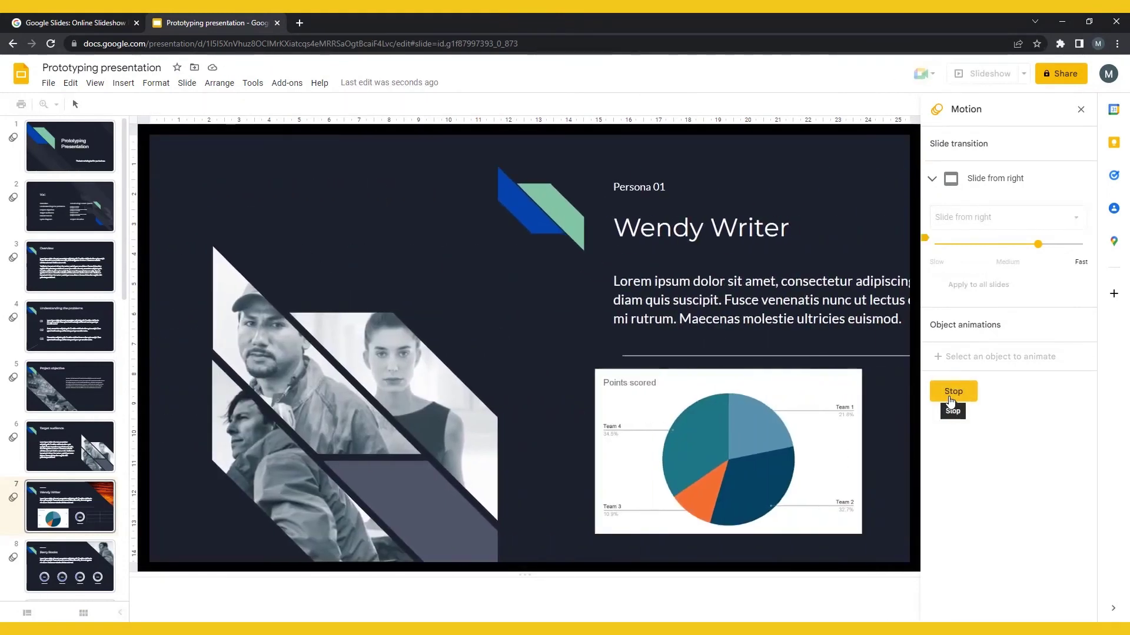
{"action": "left_click", "coordinate": [471, 426]}
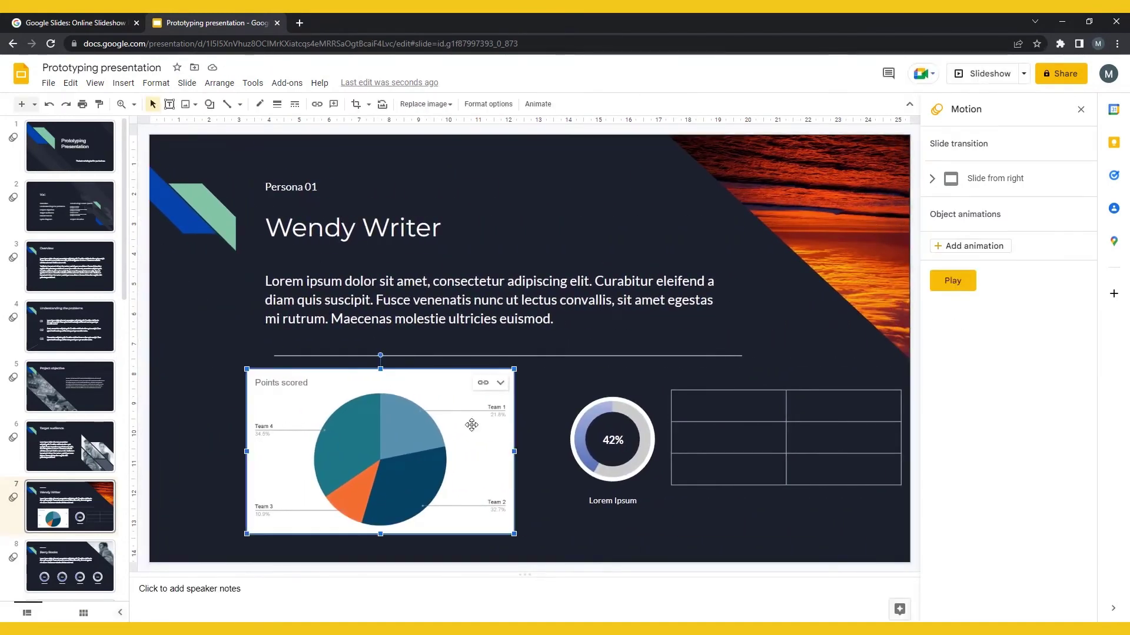
Step: Give the pie chart a Fly in animation that starts on click
{"action": "left_click", "coordinate": [536, 105]}
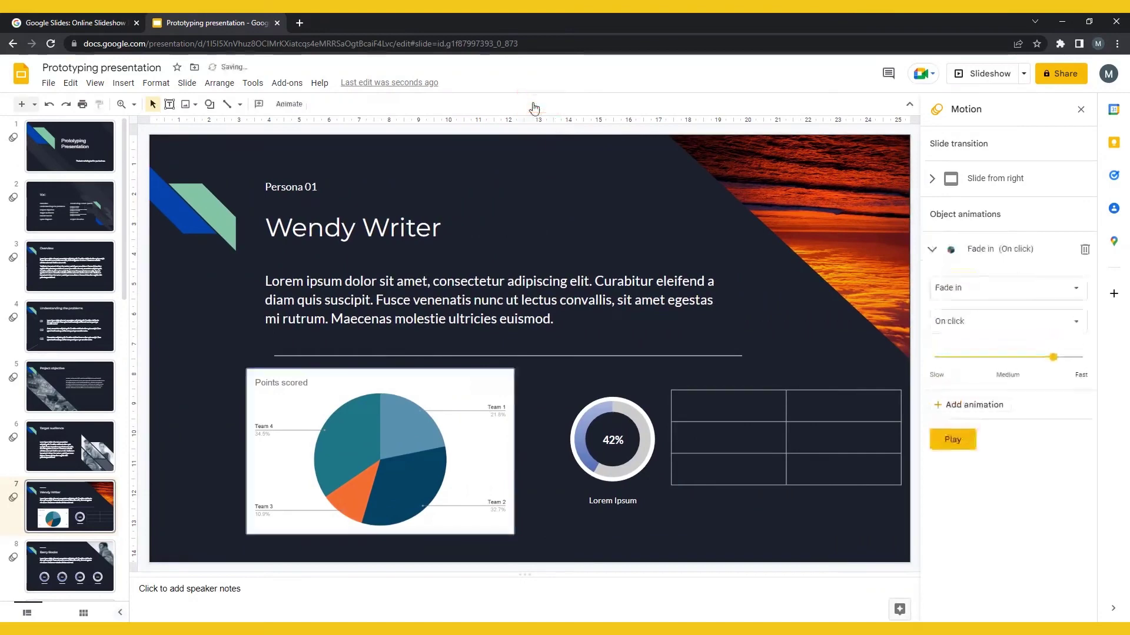
{"action": "left_click", "coordinate": [946, 288]}
{"action": "left_click", "coordinate": [998, 446]}
{"action": "left_click", "coordinate": [1006, 322]}
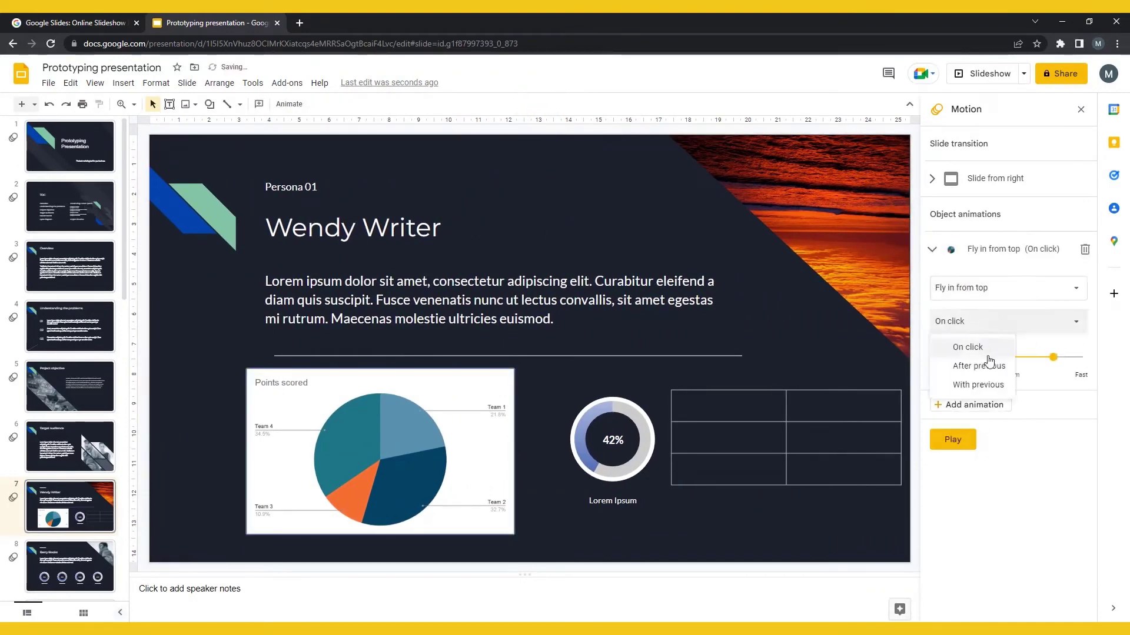
{"action": "left_click", "coordinate": [958, 345]}
Step: Preview the slide's animations twice, advancing with Enter, then end the preview
{"action": "left_click", "coordinate": [952, 442]}
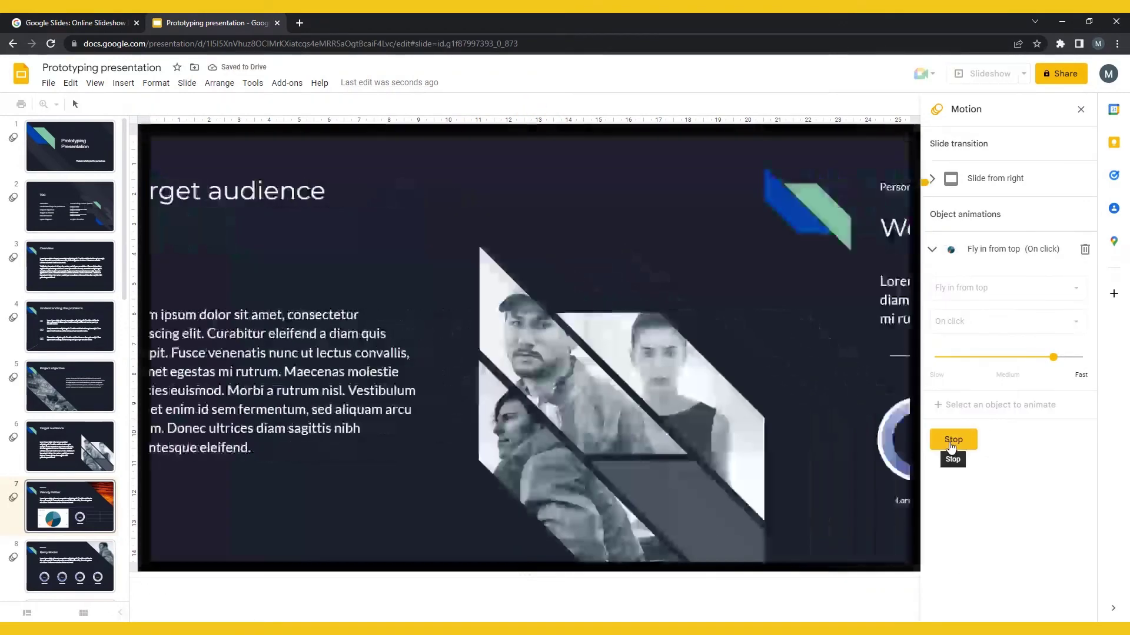
{"action": "key", "text": "Return"}
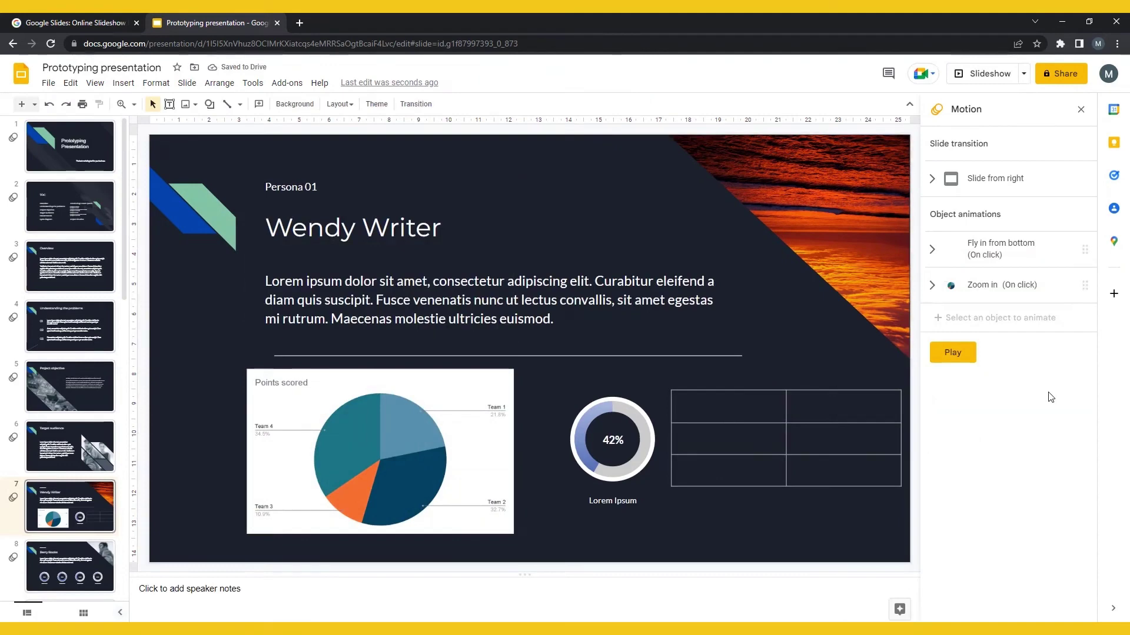
{"action": "left_click", "coordinate": [954, 351]}
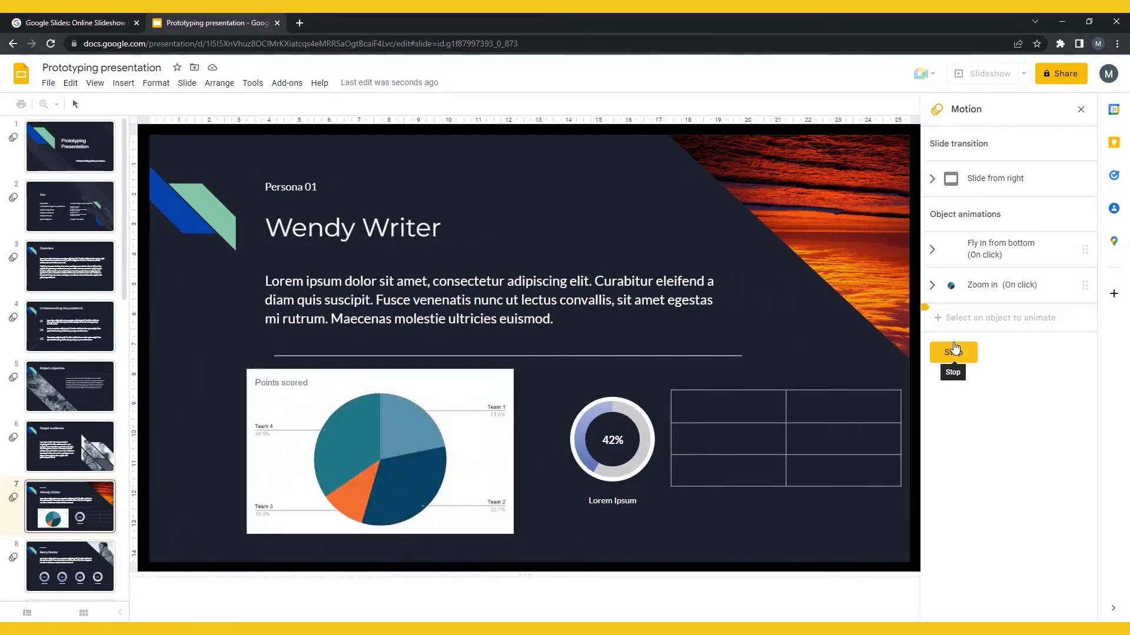
{"action": "left_click", "coordinate": [557, 593]}
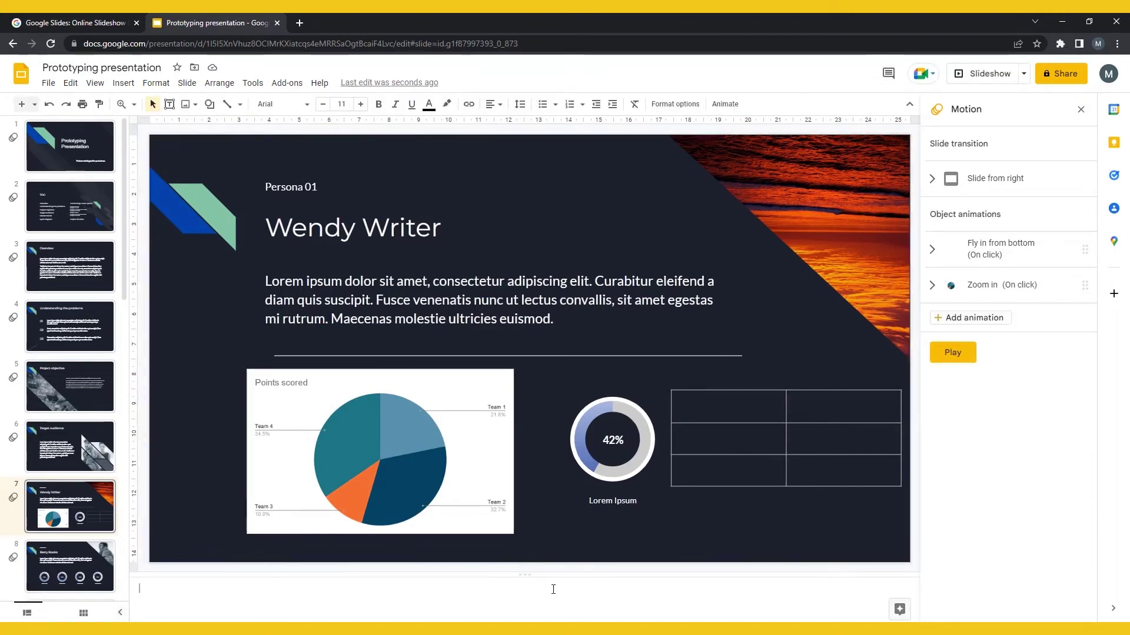
{"action": "type", "text": "Add notes"}
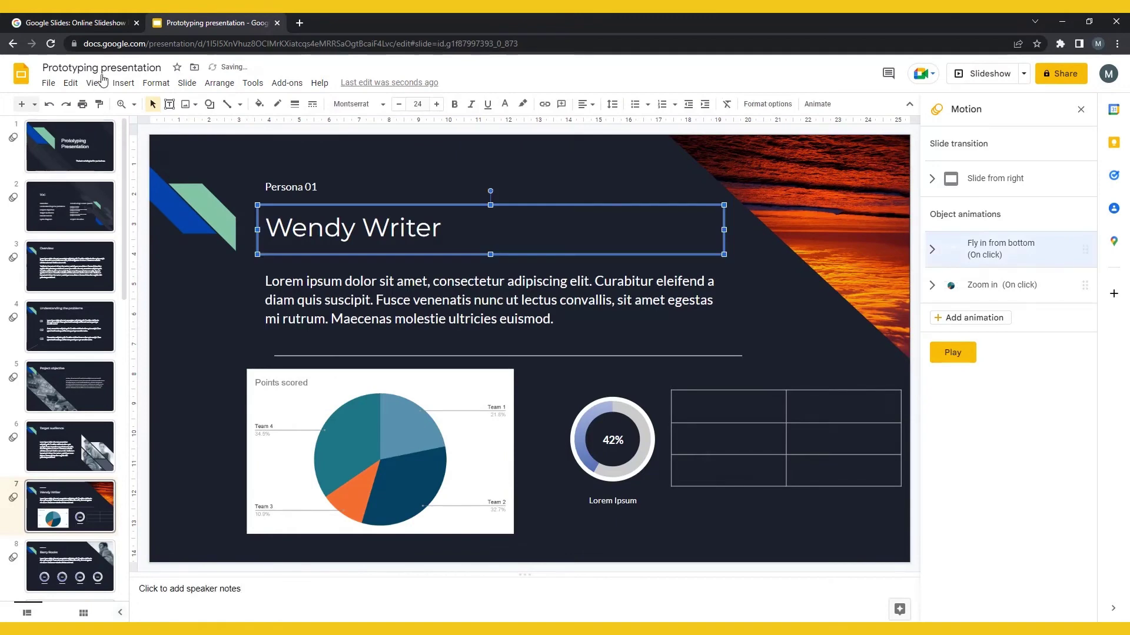
Step: Leave the speaker note reading 'Add notes' and present the slides full screen
{"action": "left_click", "coordinate": [95, 82]}
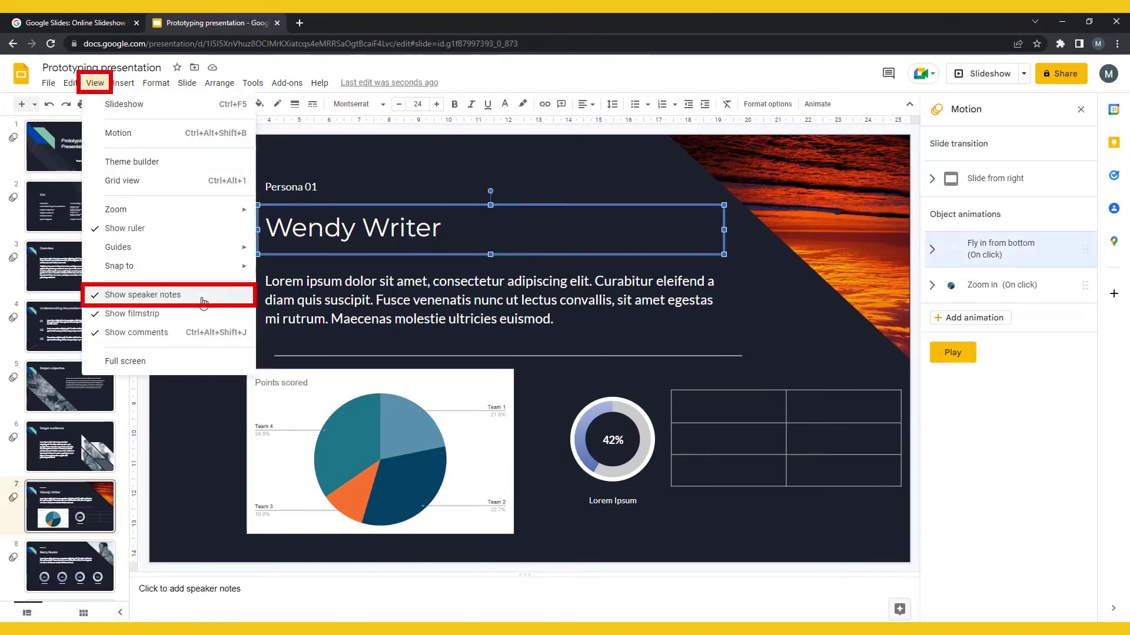
{"action": "left_click", "coordinate": [243, 598]}
{"action": "type", "text": "Add notes"}
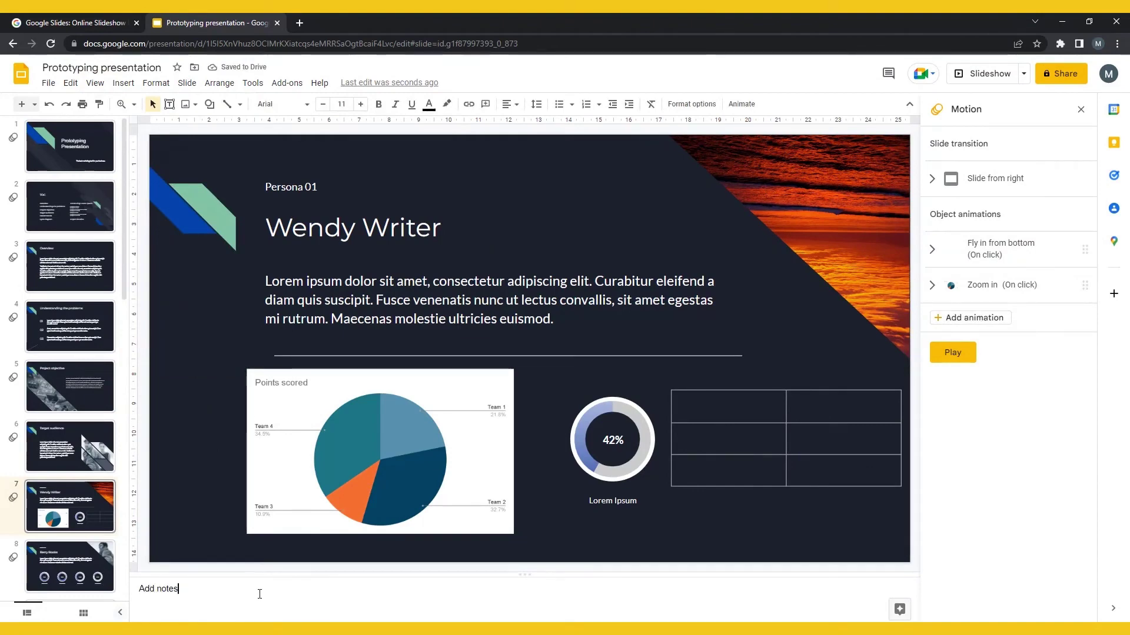
{"action": "left_click", "coordinate": [975, 77]}
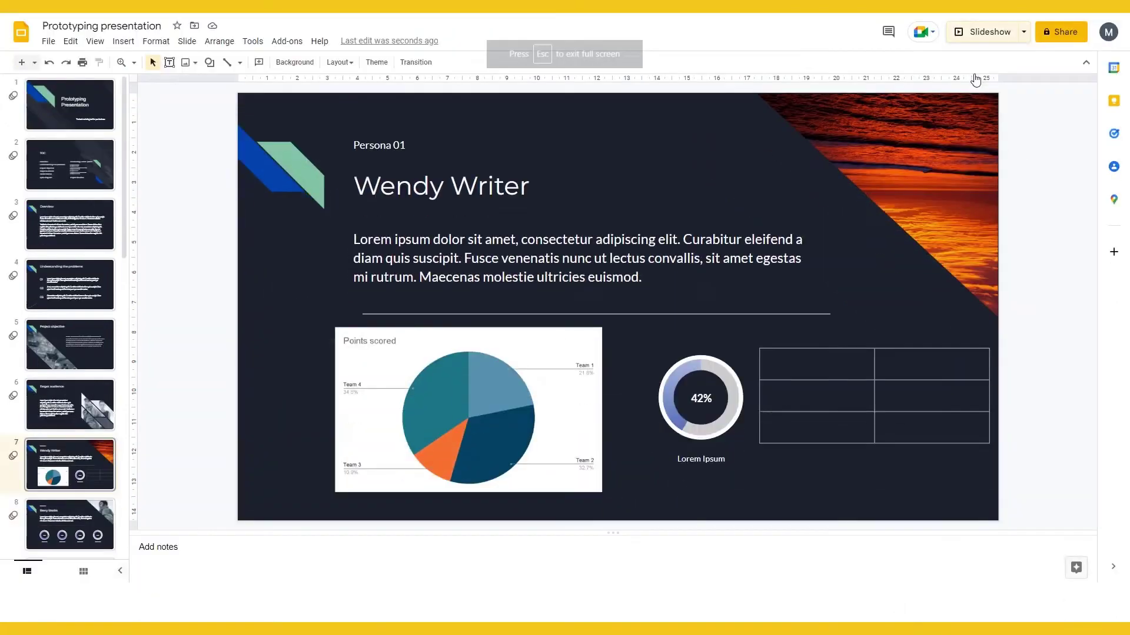